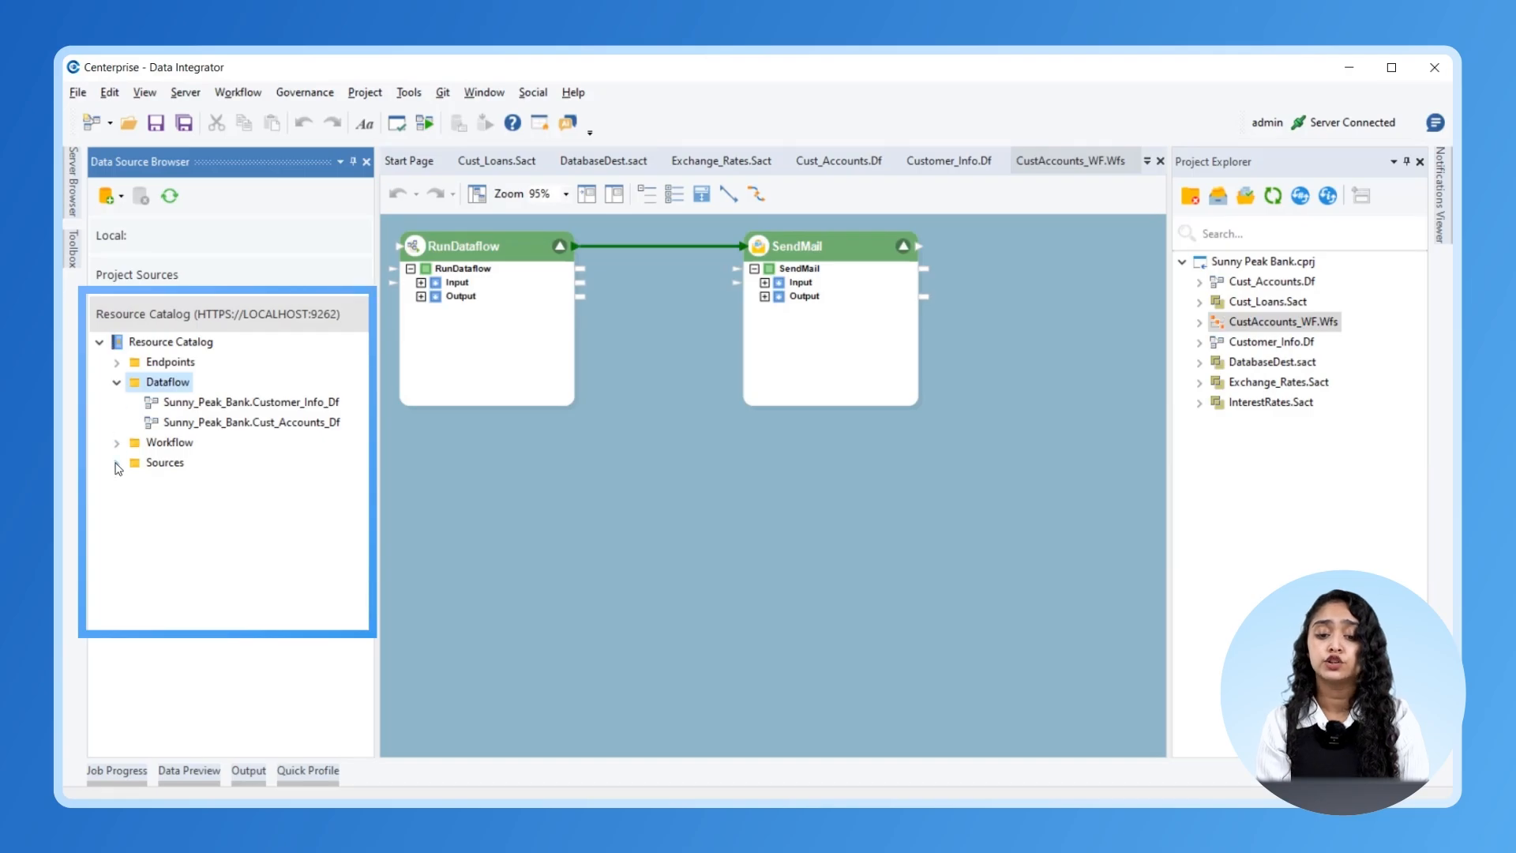
- Add the existing SPB_Accounts.Sact source file to the Sunny Peak Bank project
{"action": "left_click", "coordinate": [117, 443]}
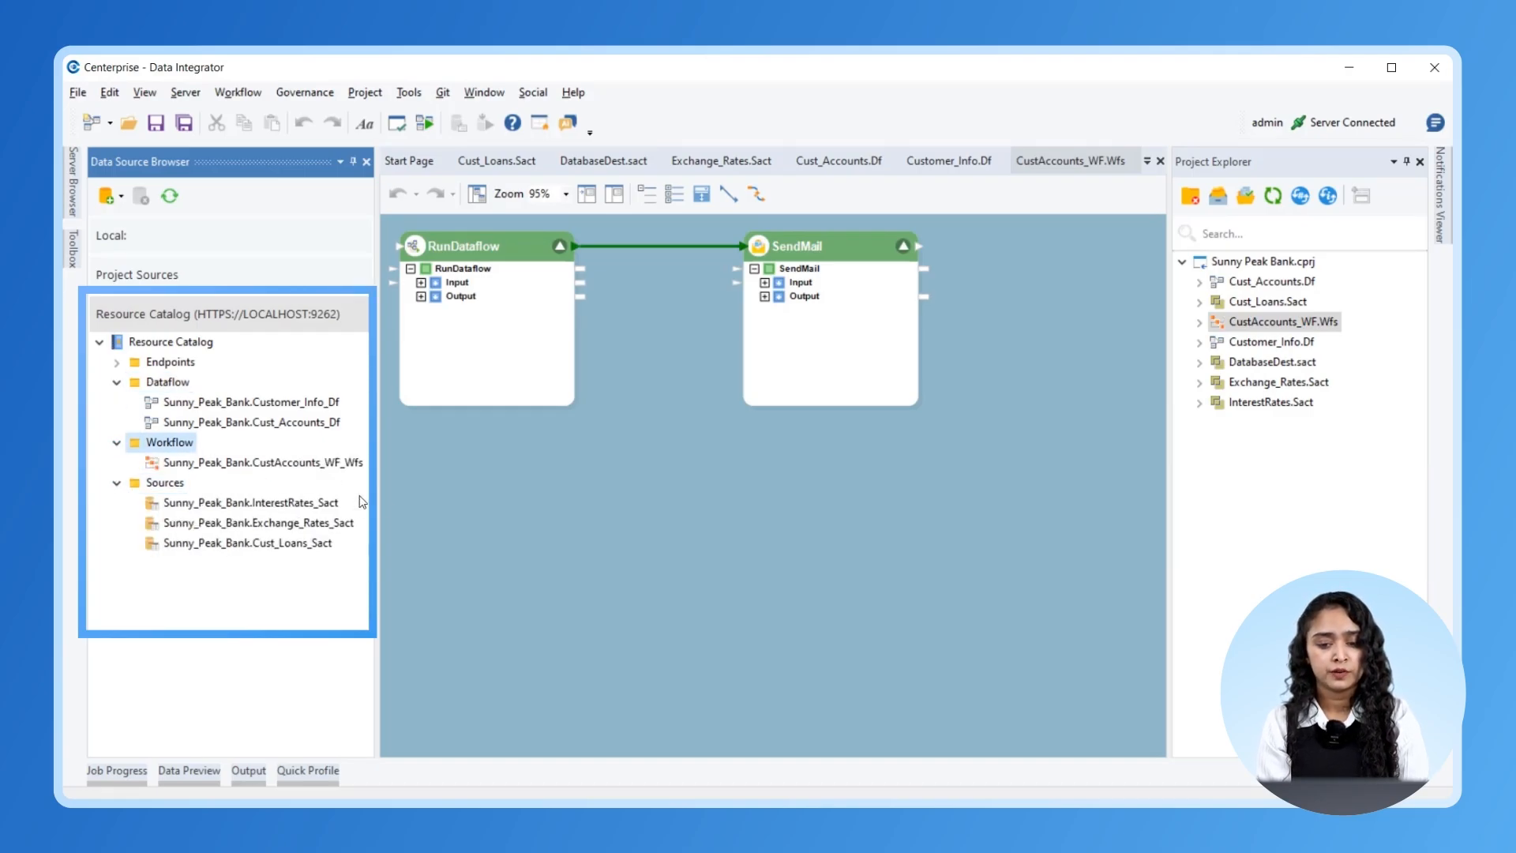
{"action": "left_click", "coordinate": [1243, 263]}
{"action": "right_click", "coordinate": [1241, 262]}
{"action": "mouse_move", "coordinate": [1240, 270]}
{"action": "left_click", "coordinate": [1148, 289]}
{"action": "scroll", "coordinate": [391, 424], "scroll_direction": "up", "scroll_amount": 1}
{"action": "left_click", "coordinate": [390, 433]}
{"action": "left_click", "coordinate": [583, 505]}
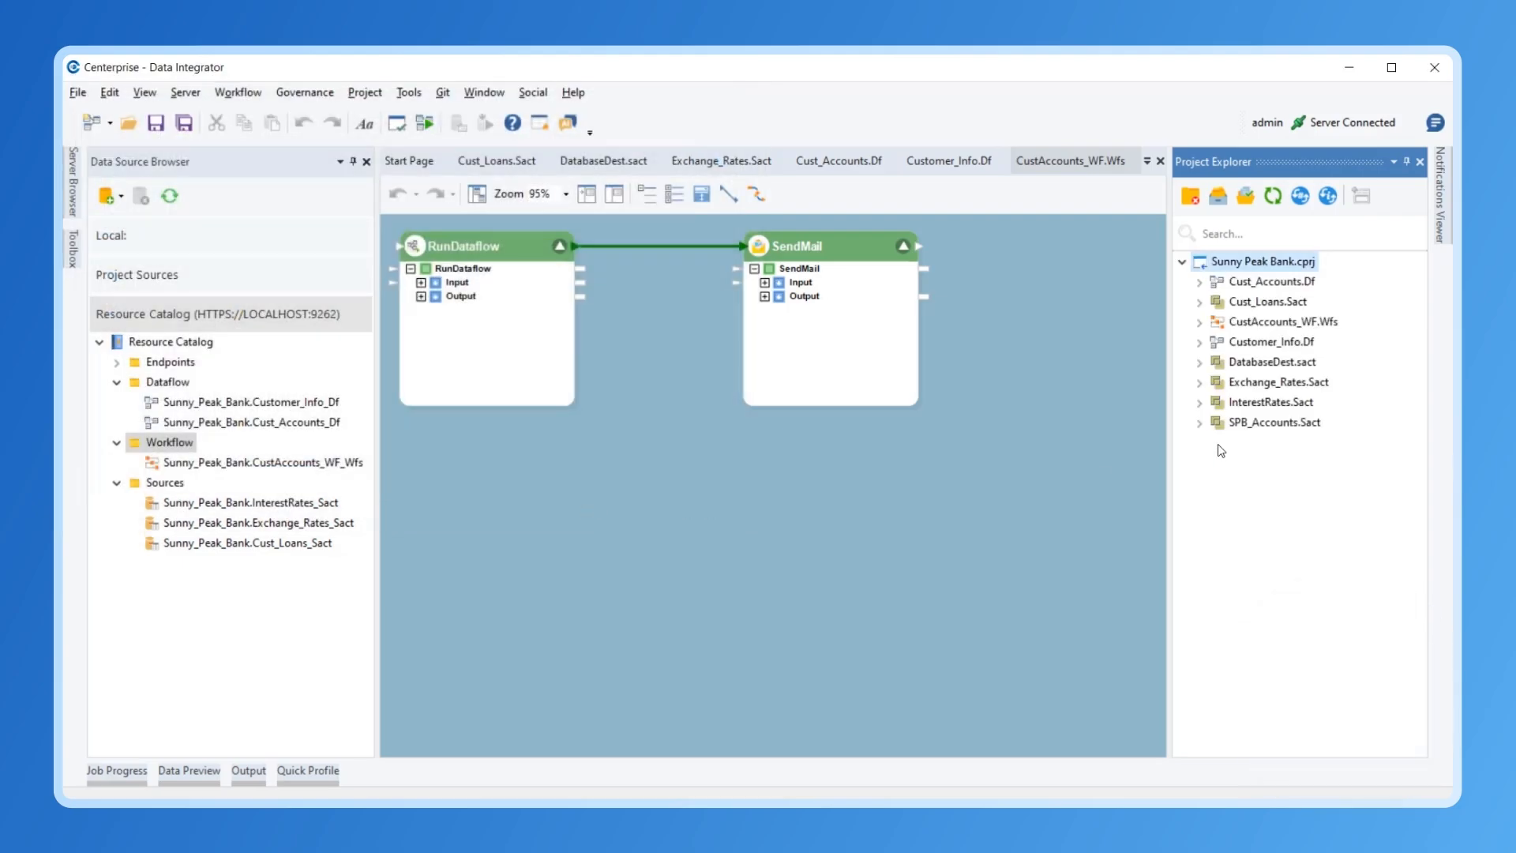
- Deploy SPB_Accounts.Sact under the name Deployment_spb
{"action": "right_click", "coordinate": [1254, 424]}
{"action": "left_click", "coordinate": [1259, 625]}
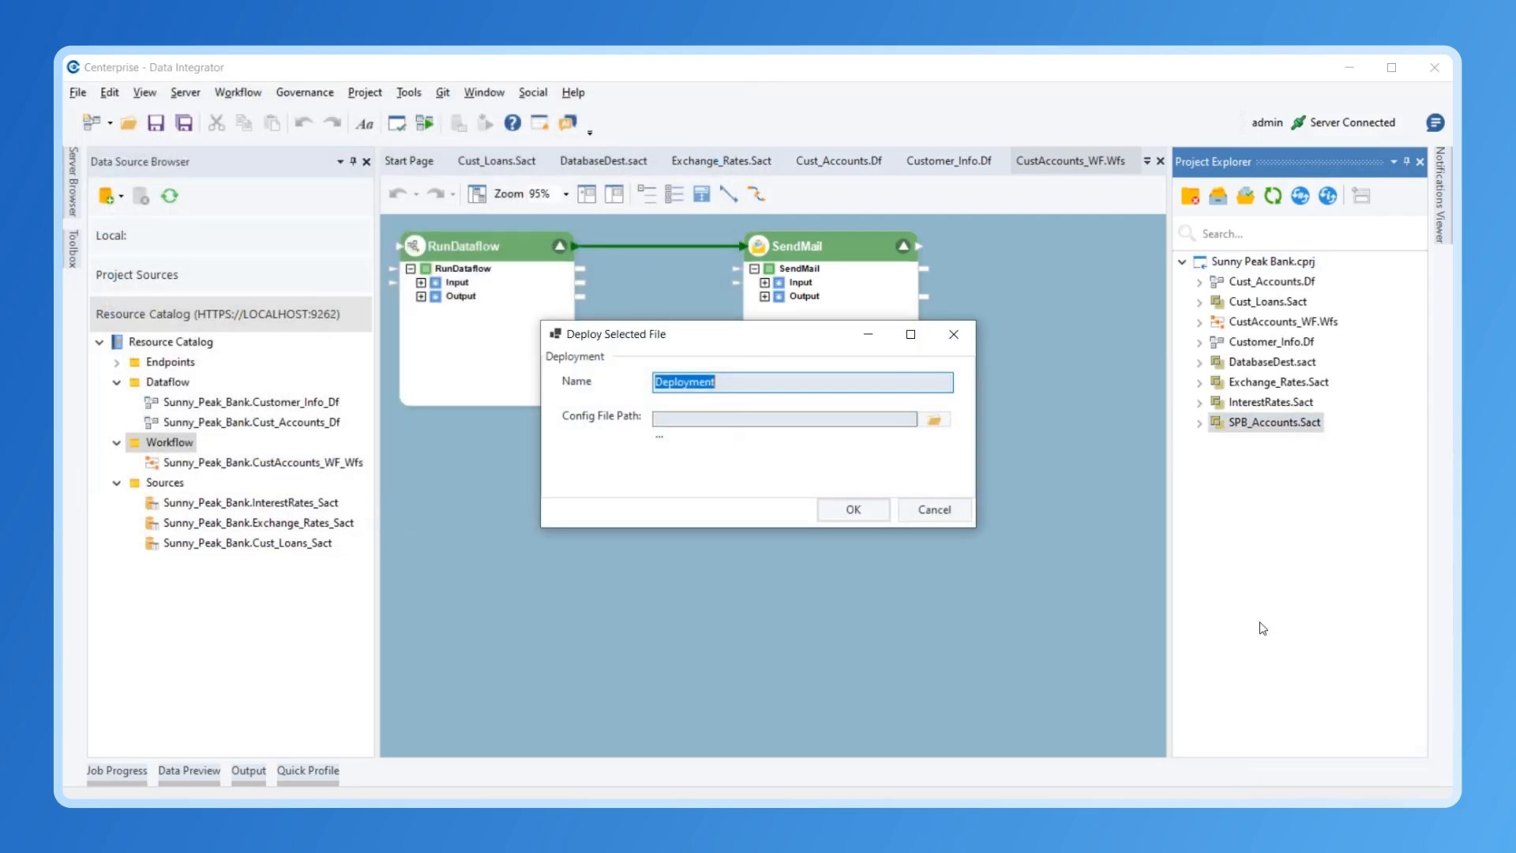
{"action": "left_click", "coordinate": [805, 387]}
{"action": "type", "text": "_spb"}
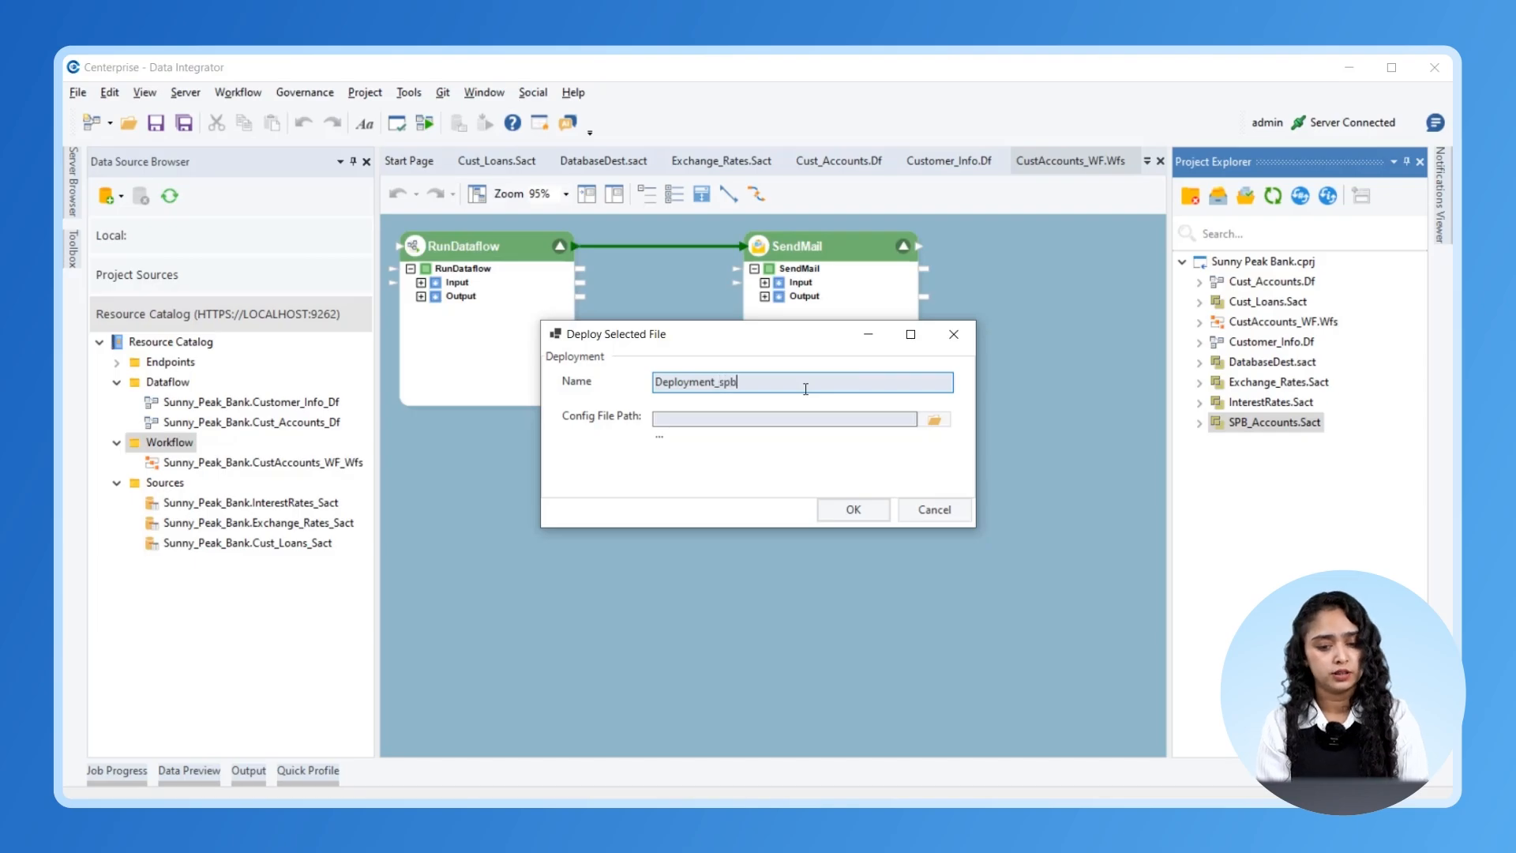
{"action": "left_click", "coordinate": [846, 504]}
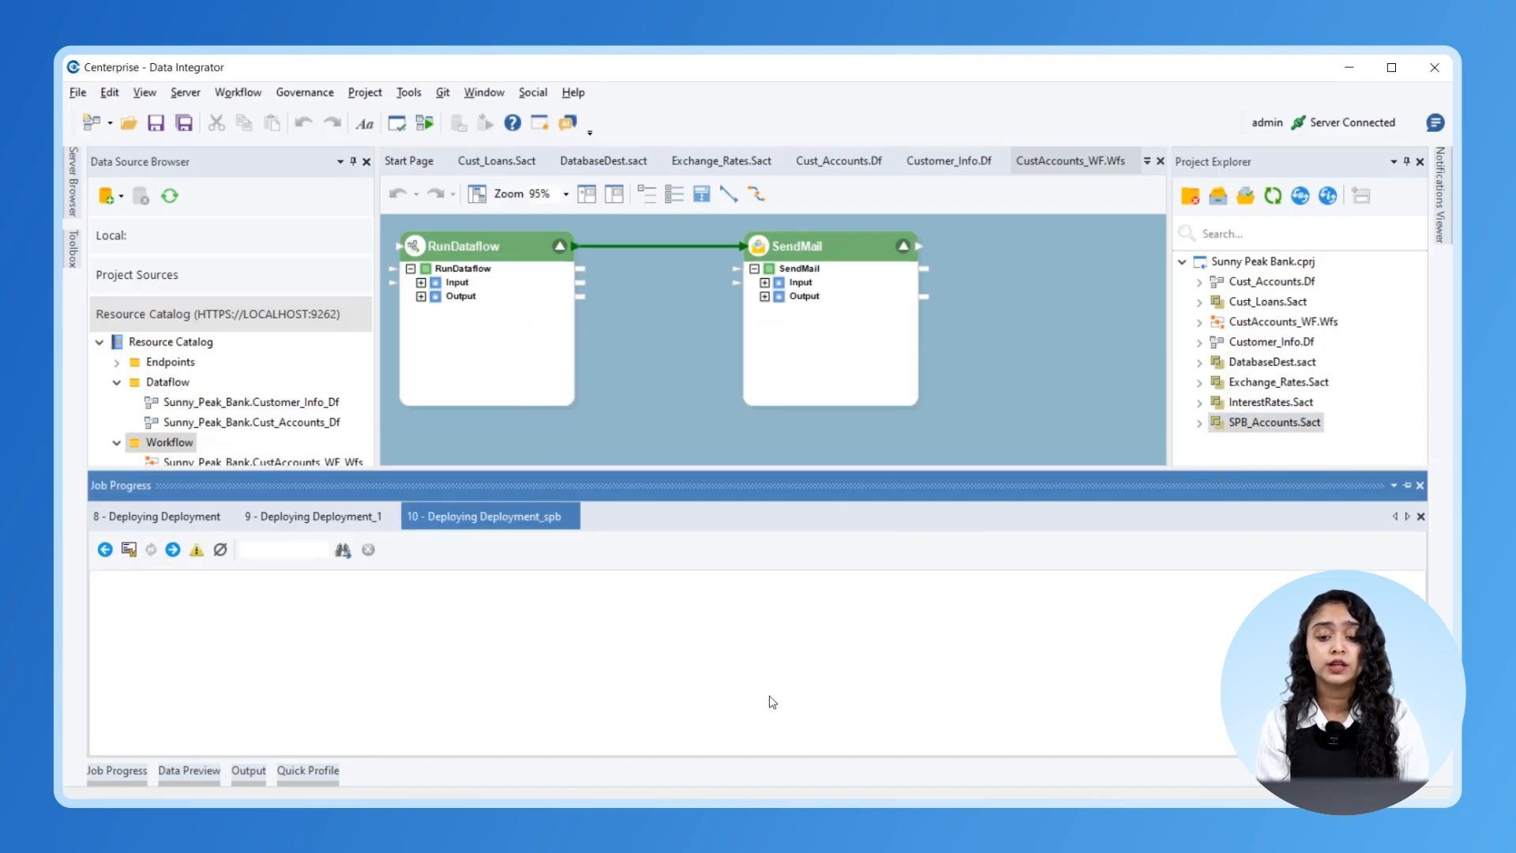
{"action": "left_click", "coordinate": [650, 430]}
- Refresh the Resource Catalog and confirm SPB_Accounts_Sact appears under Sources
{"action": "left_click", "coordinate": [169, 195]}
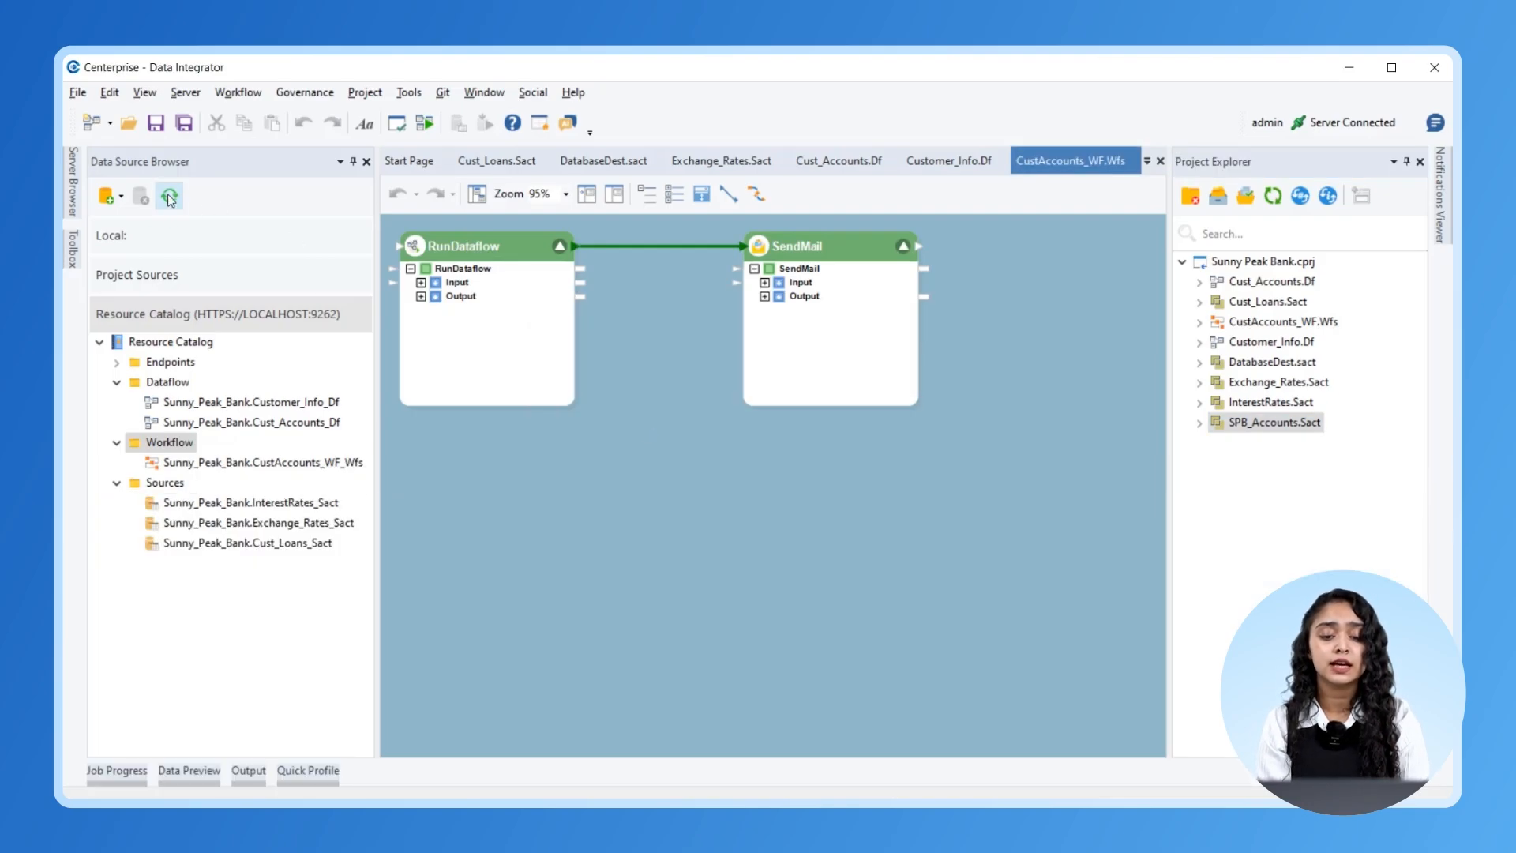
{"action": "left_click", "coordinate": [99, 341]}
{"action": "left_click", "coordinate": [117, 382]}
{"action": "left_click", "coordinate": [117, 442]}
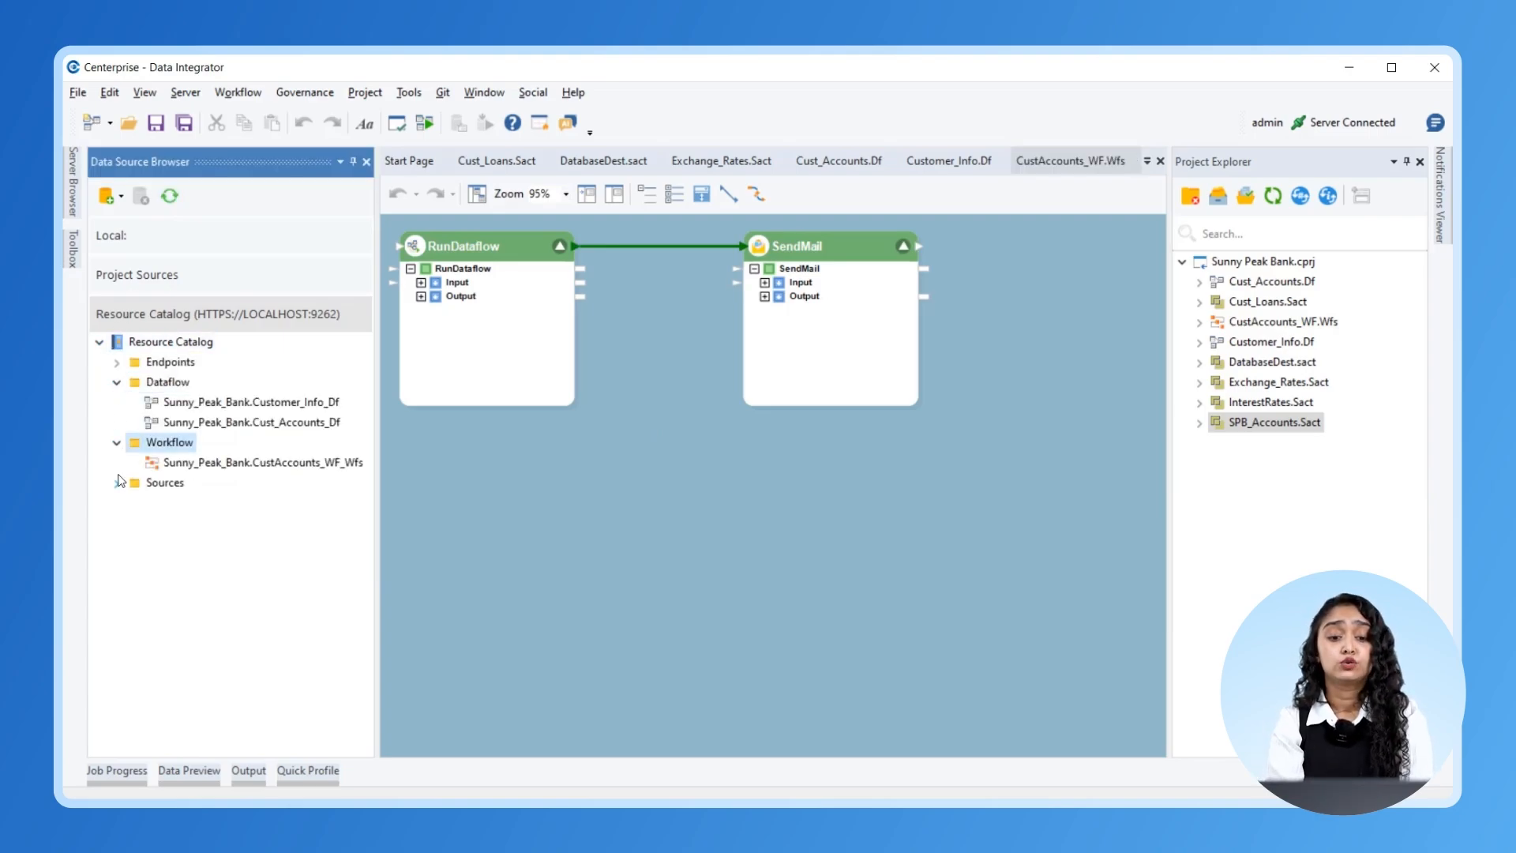
{"action": "left_click", "coordinate": [117, 482]}
{"action": "left_click", "coordinate": [342, 565]}
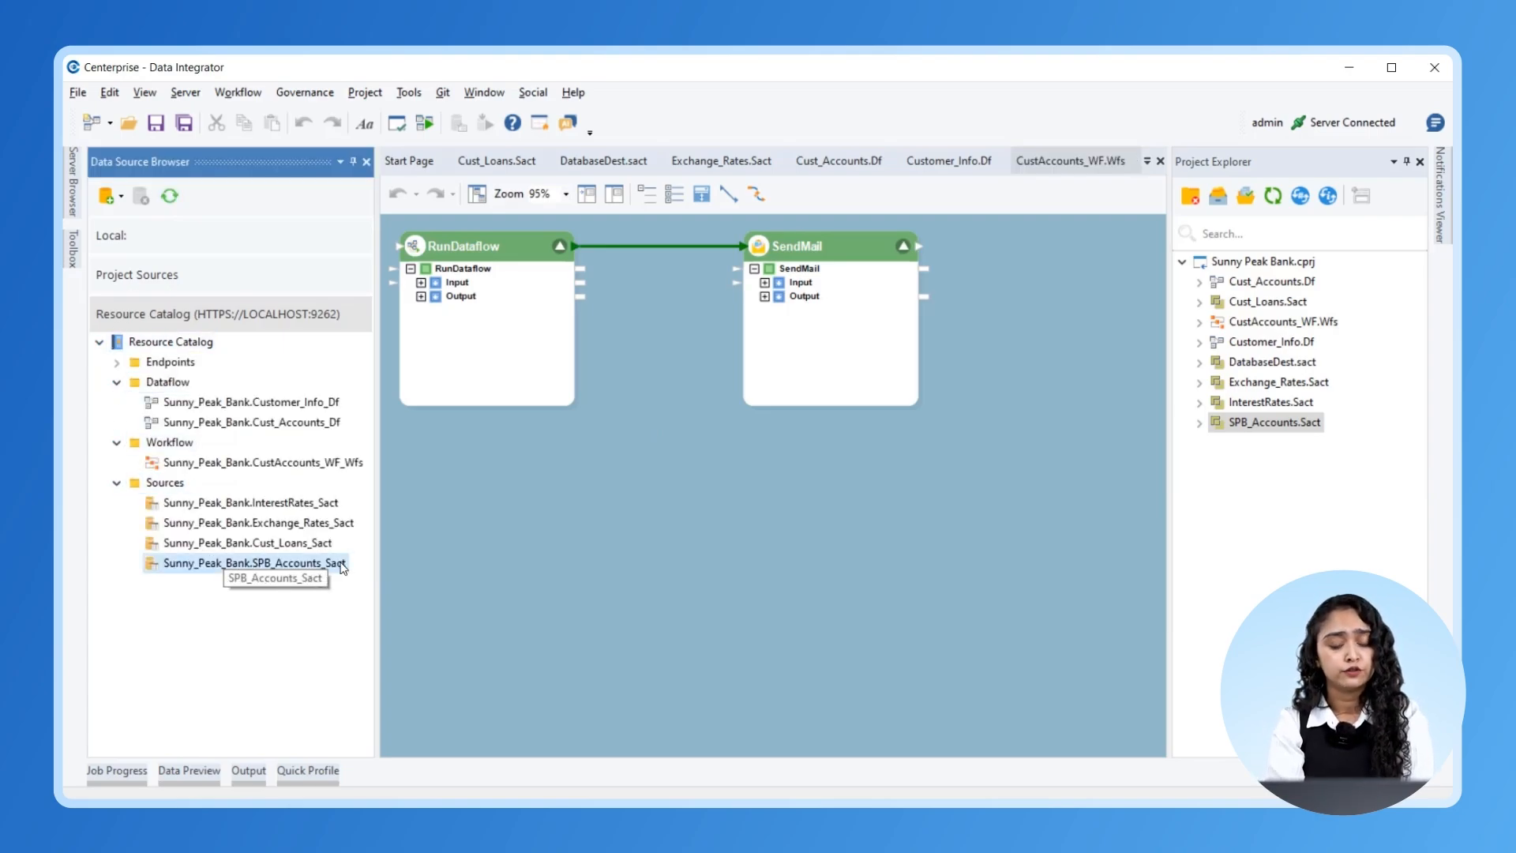
{"action": "left_click", "coordinate": [481, 539]}
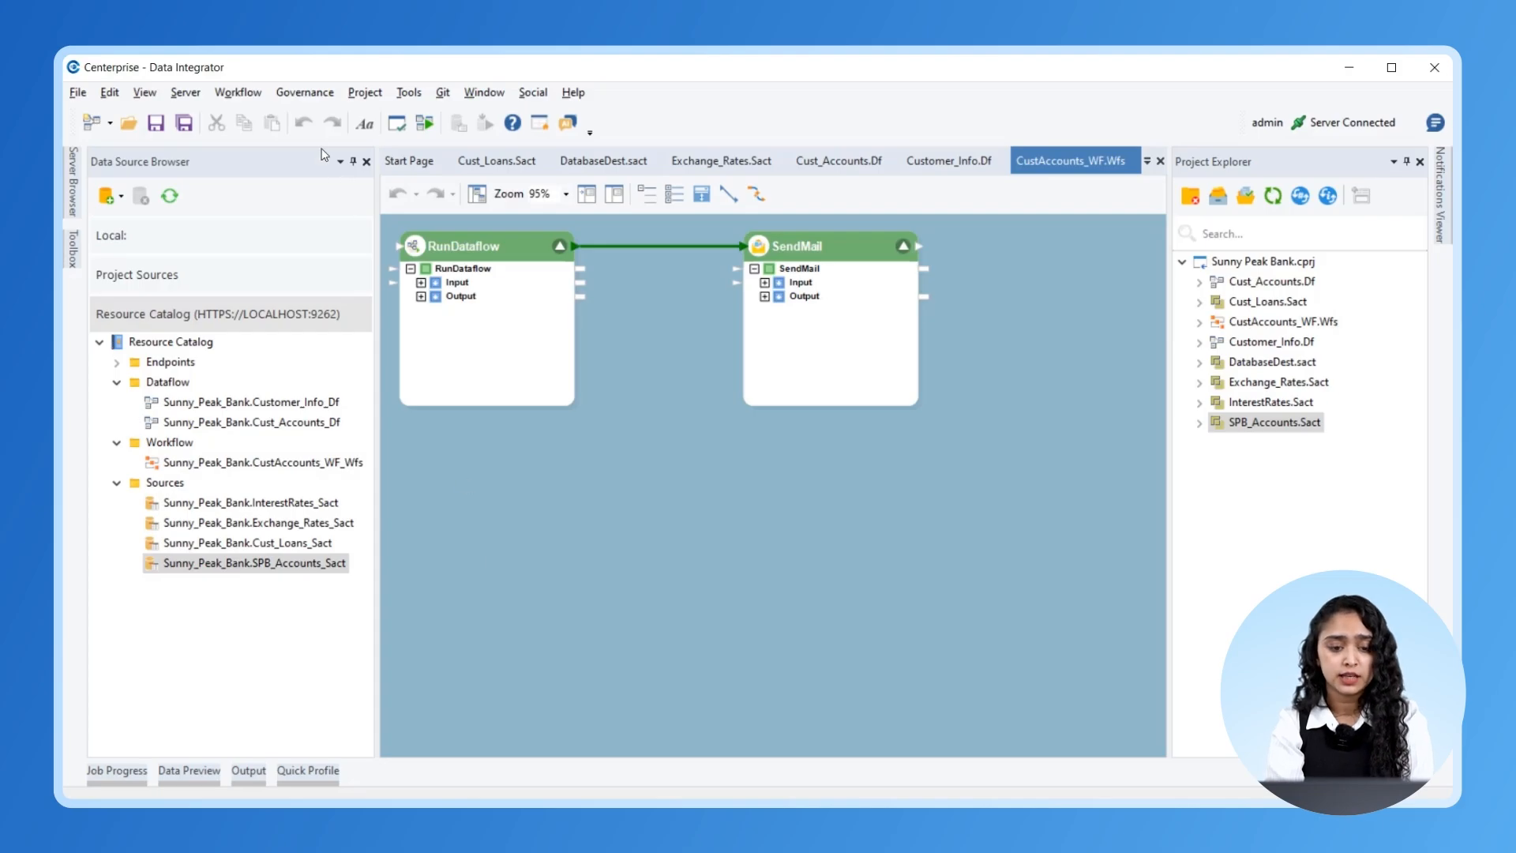
{"action": "left_click", "coordinate": [308, 101]}
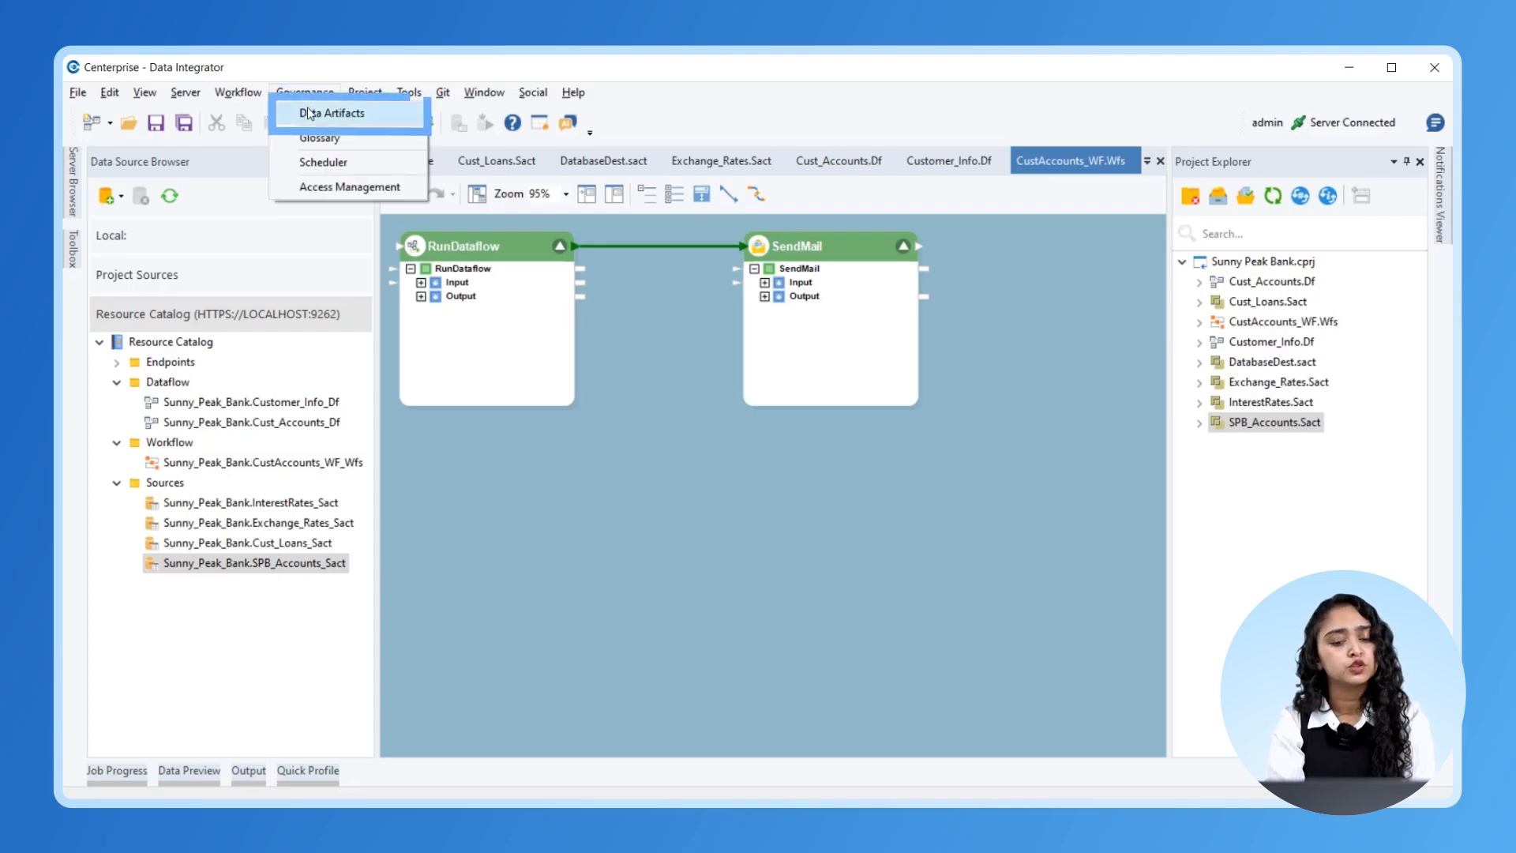
- Filter the Data Artifacts catalog to Database Table items and view InterestRates_Sact details
{"action": "left_click", "coordinate": [308, 114]}
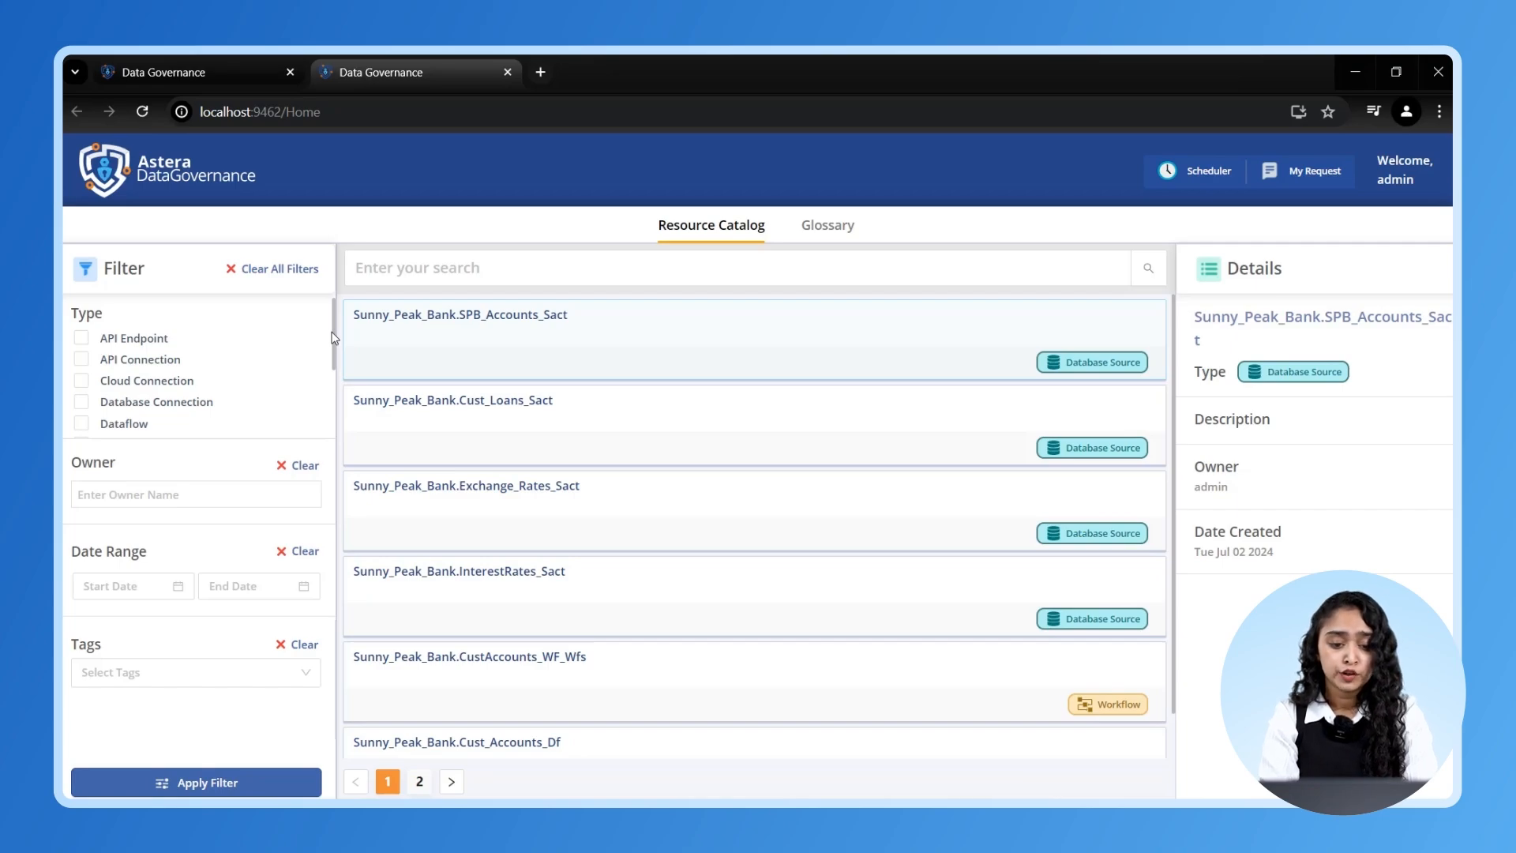
{"action": "scroll", "coordinate": [332, 357], "scroll_direction": "down", "scroll_amount": 1}
{"action": "left_click_drag", "start_coordinate": [332, 357], "coordinate": [329, 376]}
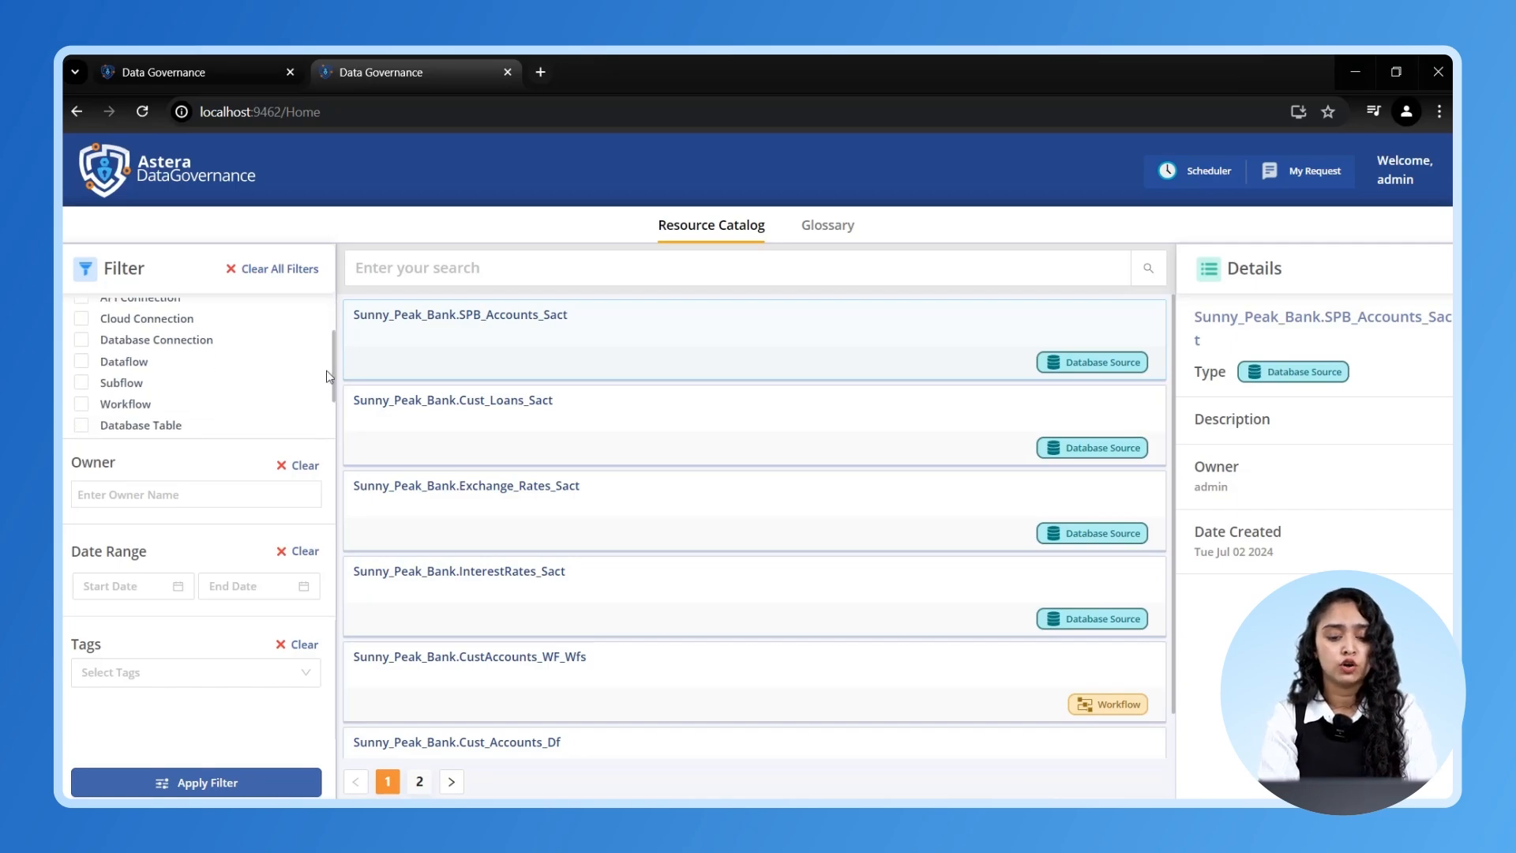
{"action": "left_click", "coordinate": [82, 424]}
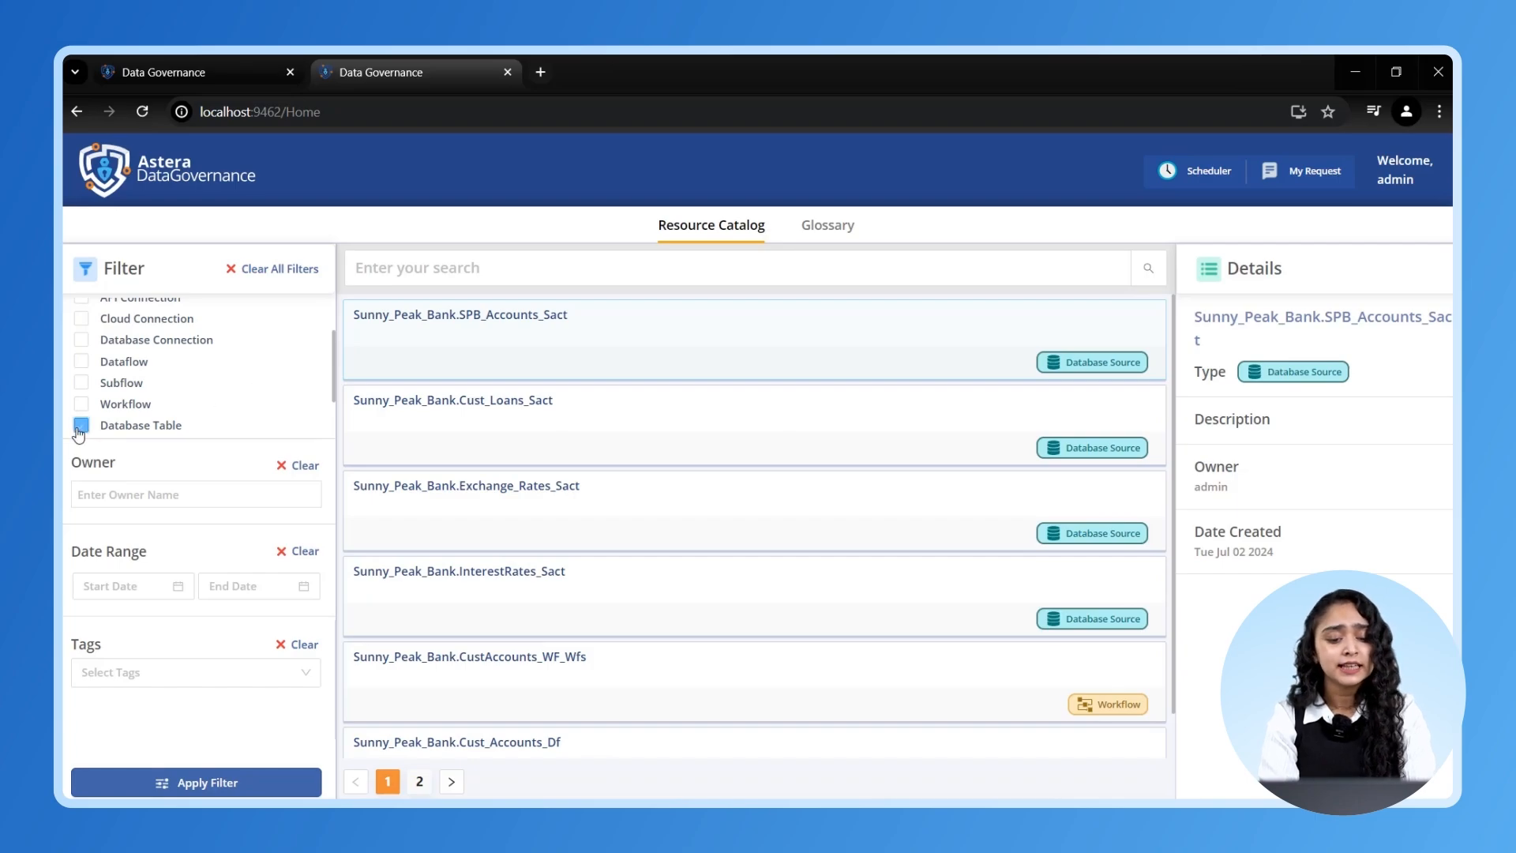
{"action": "left_click", "coordinate": [125, 782]}
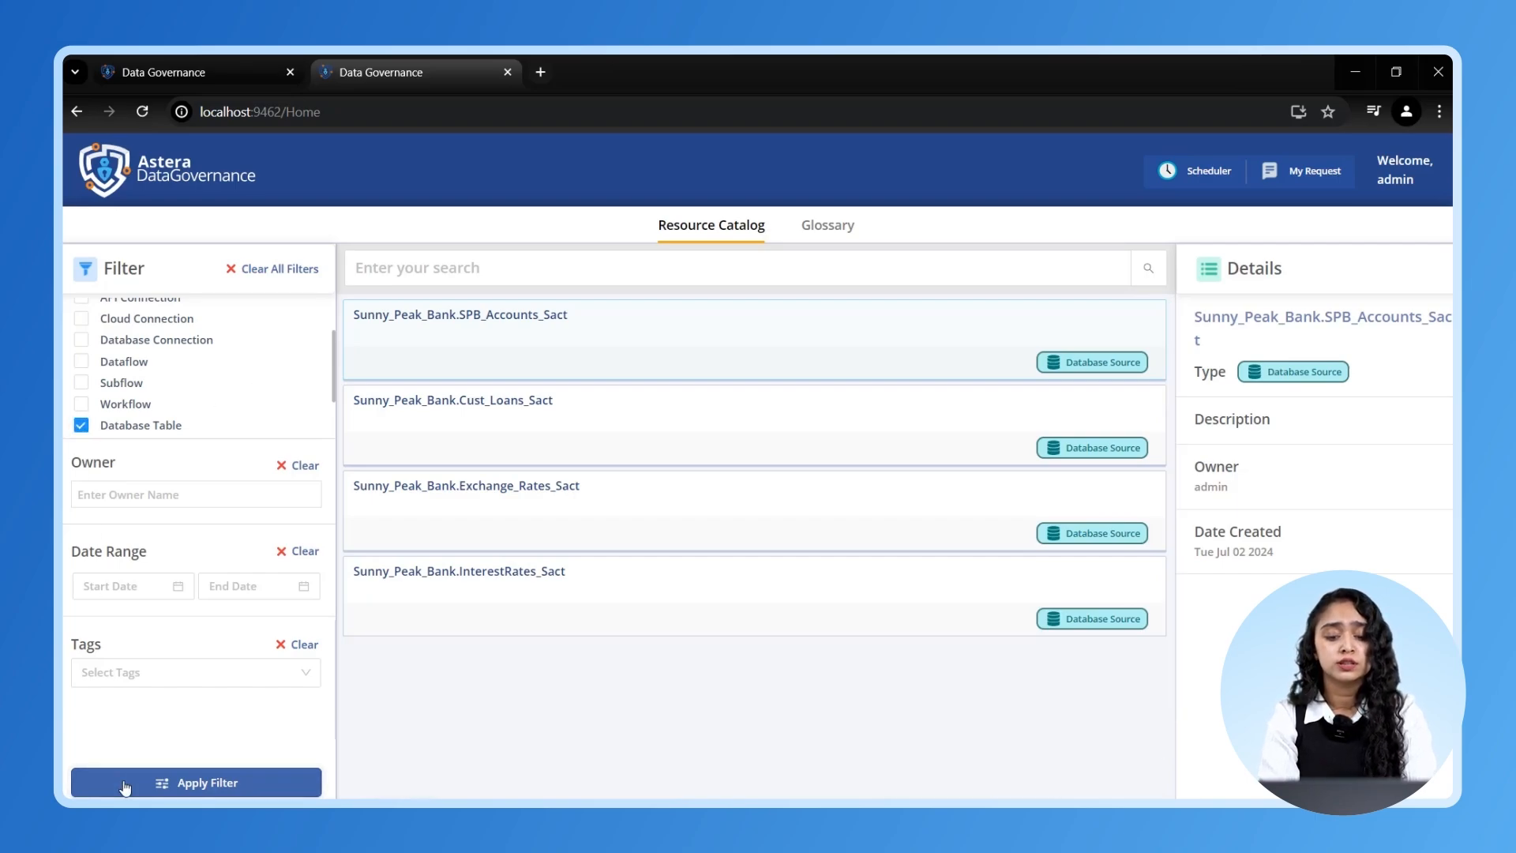
{"action": "left_click", "coordinate": [565, 587]}
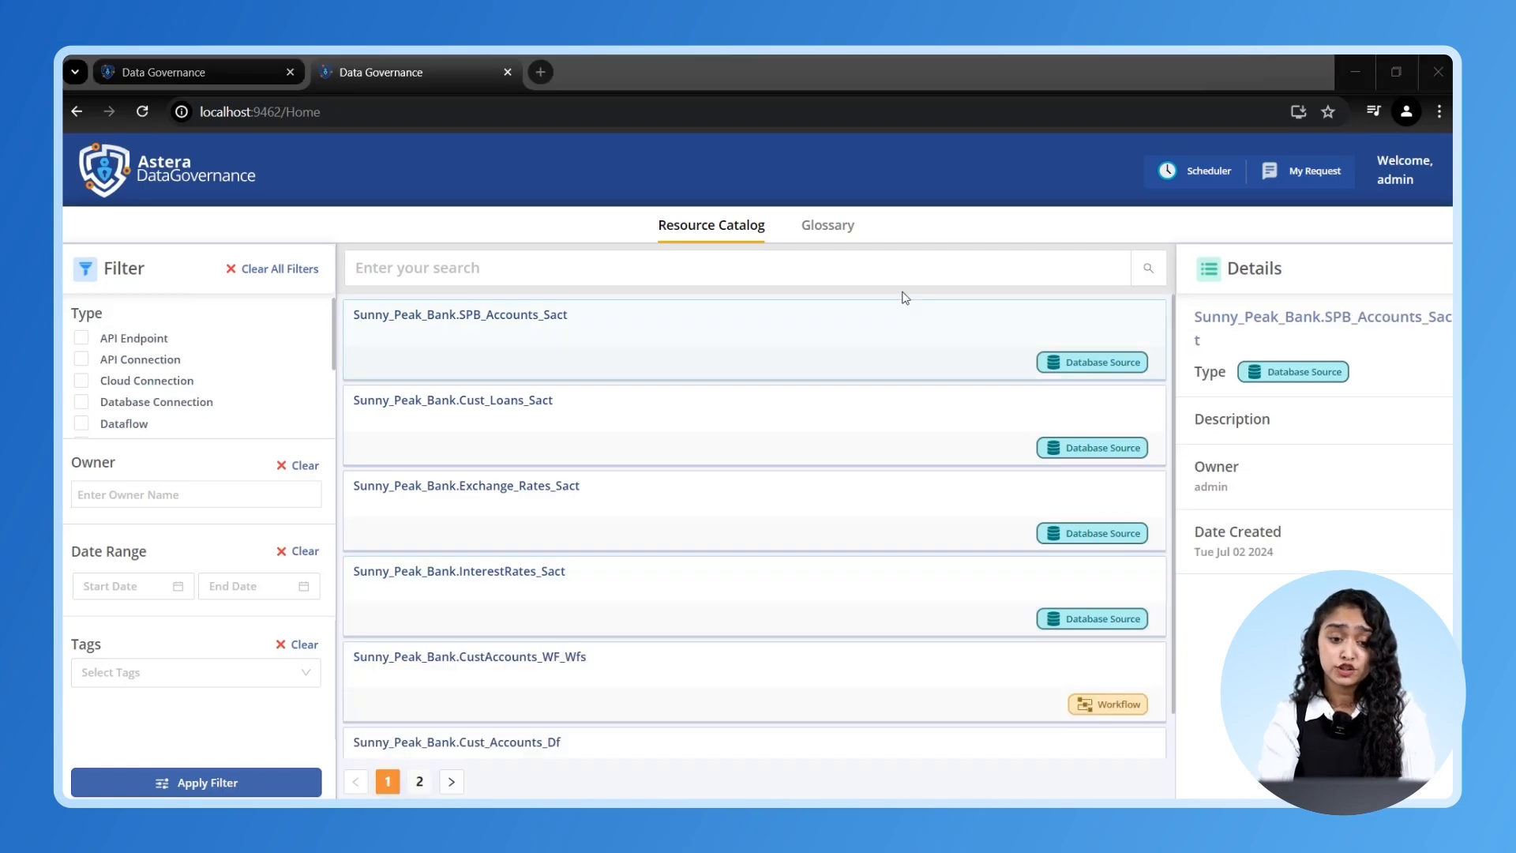
- Add the glossary term Customer Information with domain Sales and the third AI-suggested description
{"action": "left_click", "coordinate": [828, 228]}
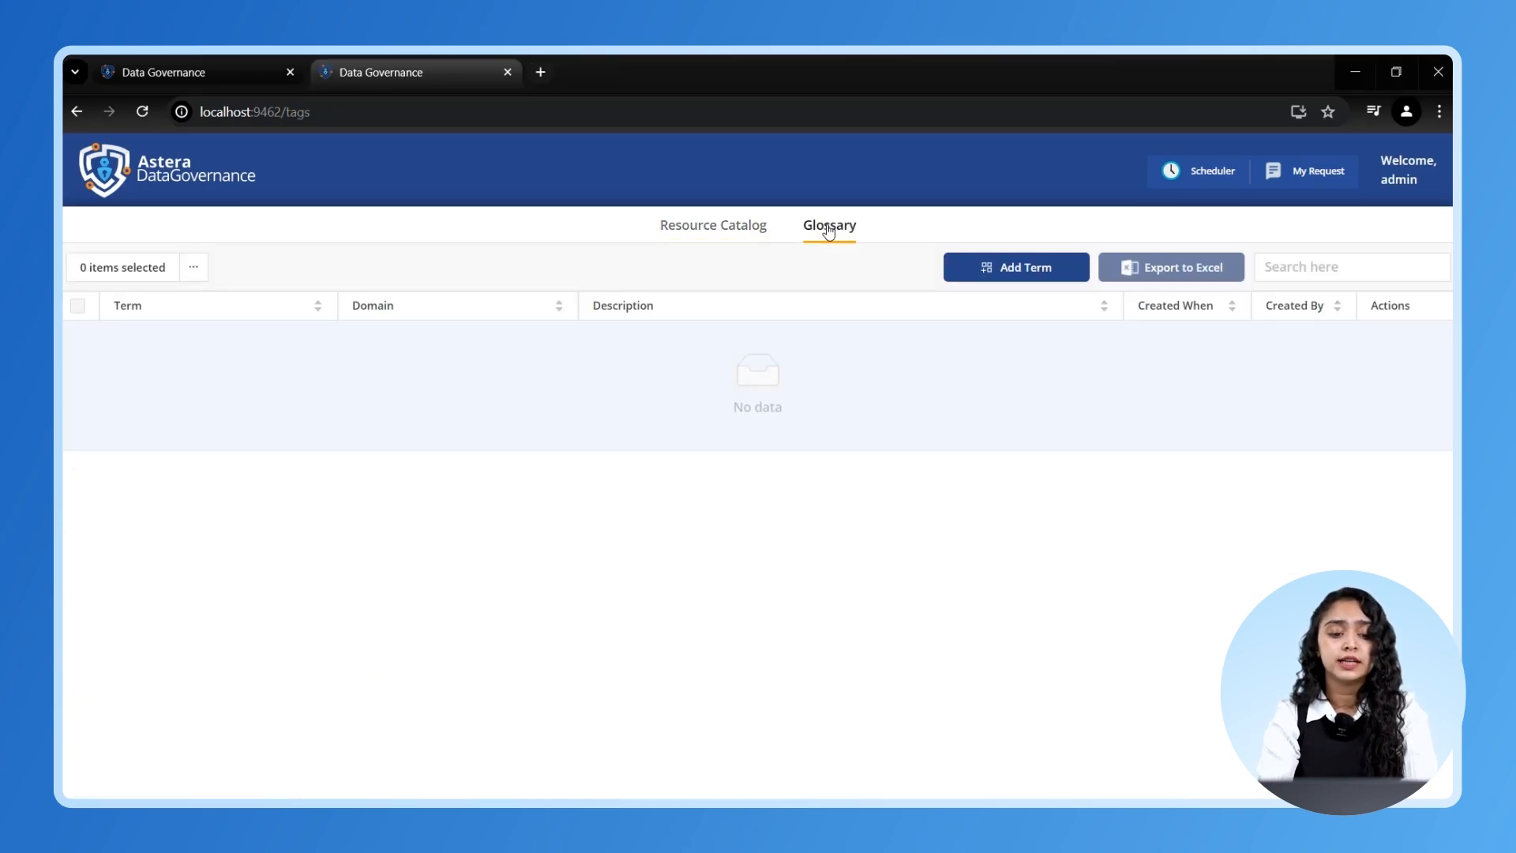
{"action": "left_click", "coordinate": [973, 270]}
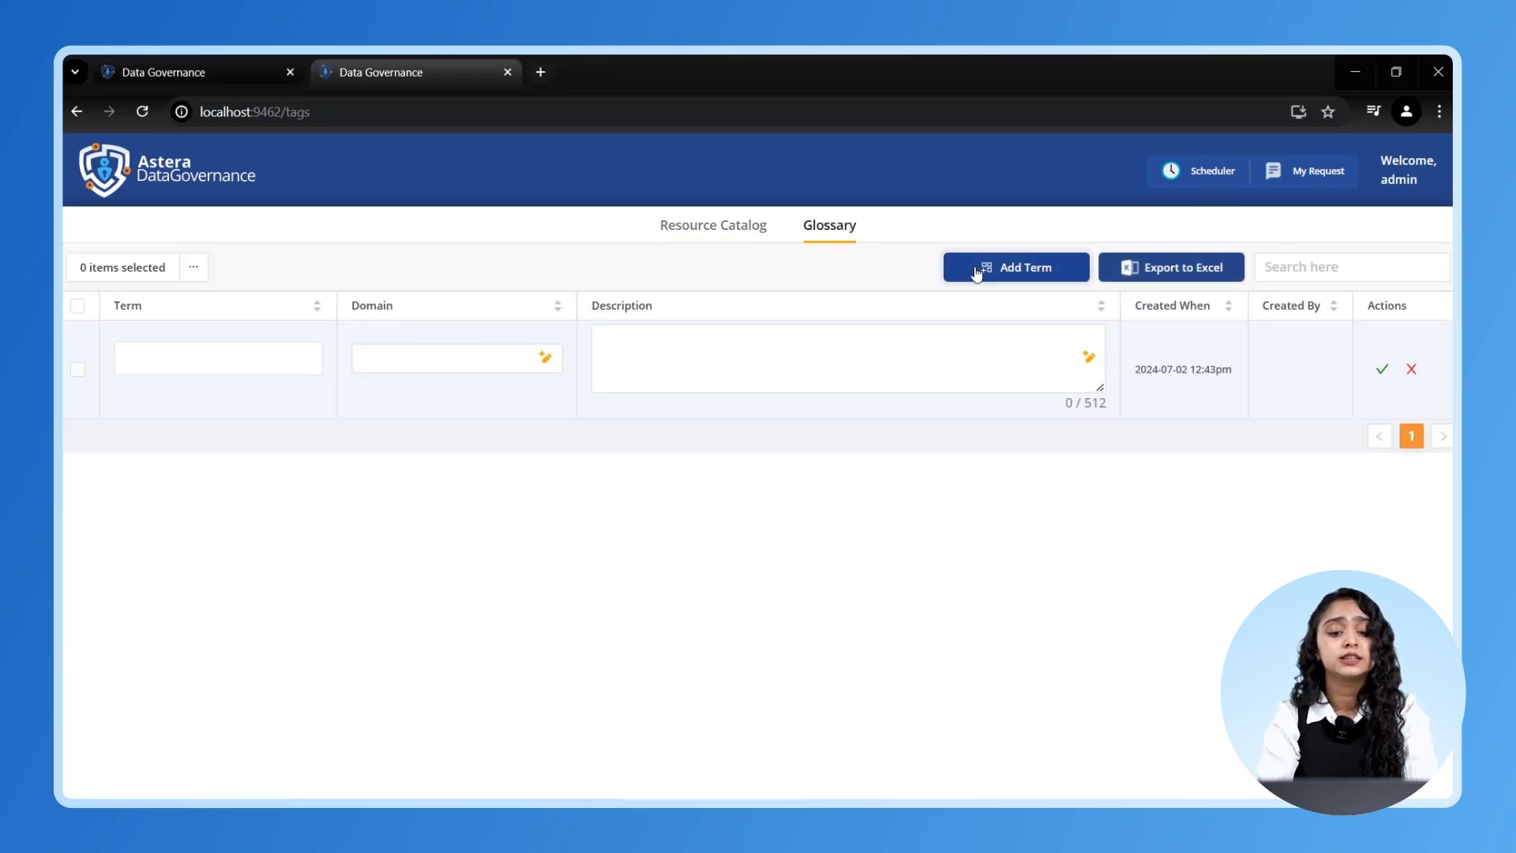
{"action": "left_click", "coordinate": [282, 359]}
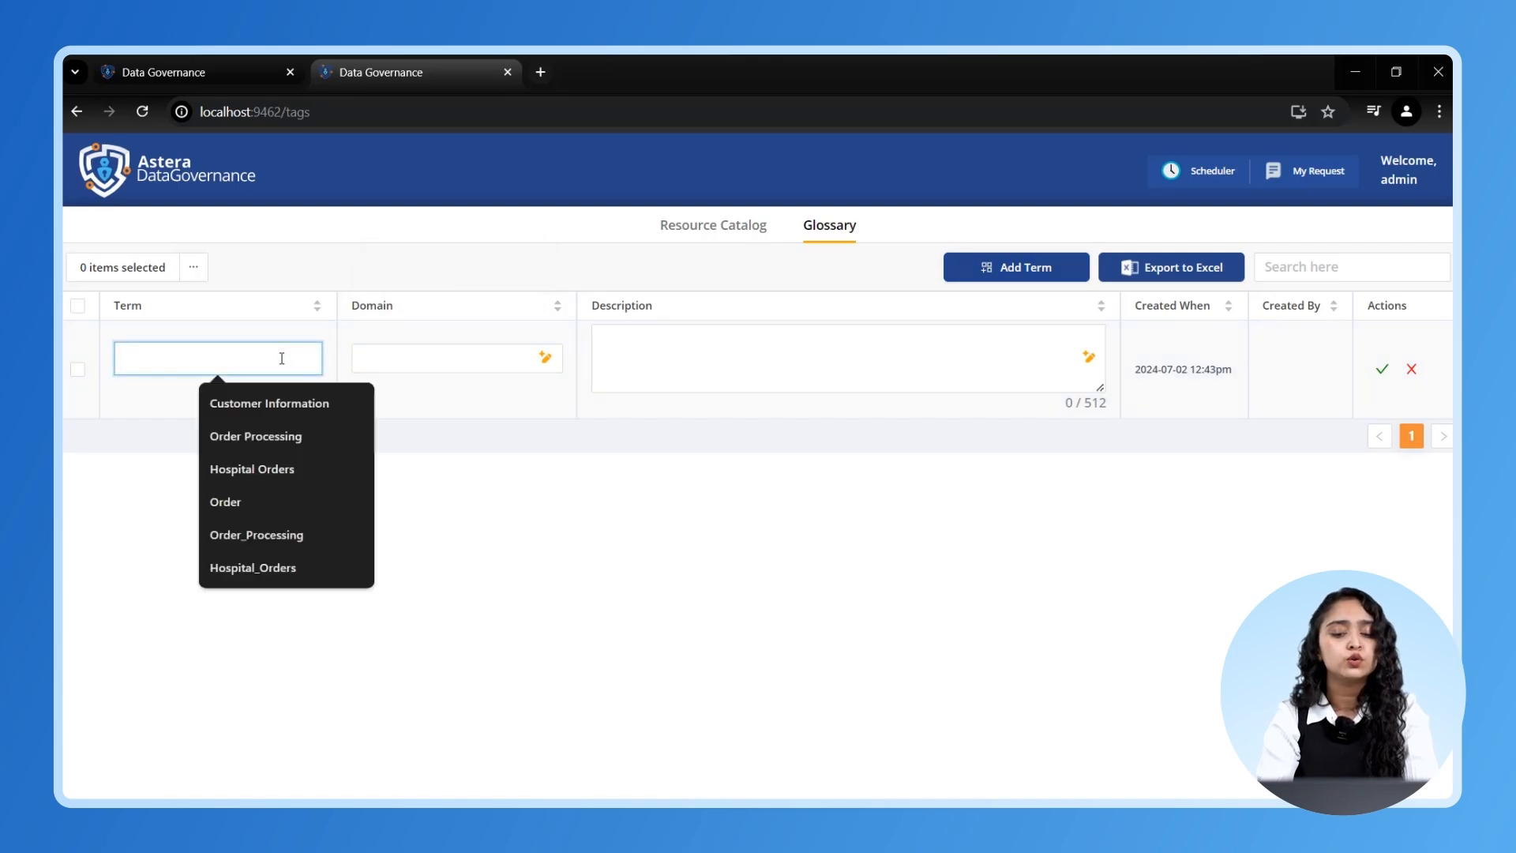
{"action": "type", "text": "cu"}
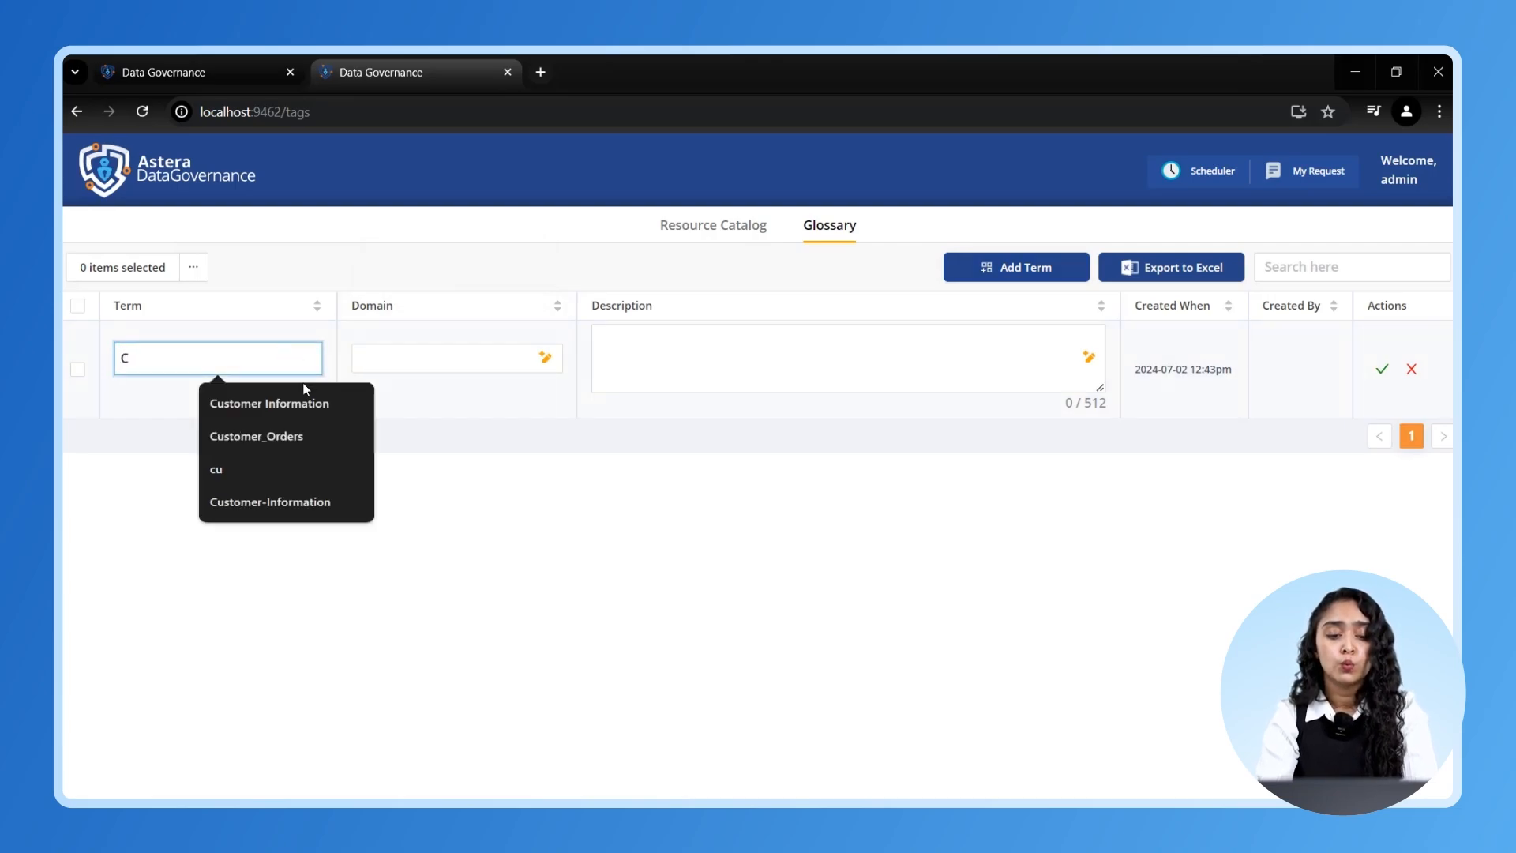
{"action": "left_click", "coordinate": [304, 398]}
{"action": "left_click", "coordinate": [382, 360]}
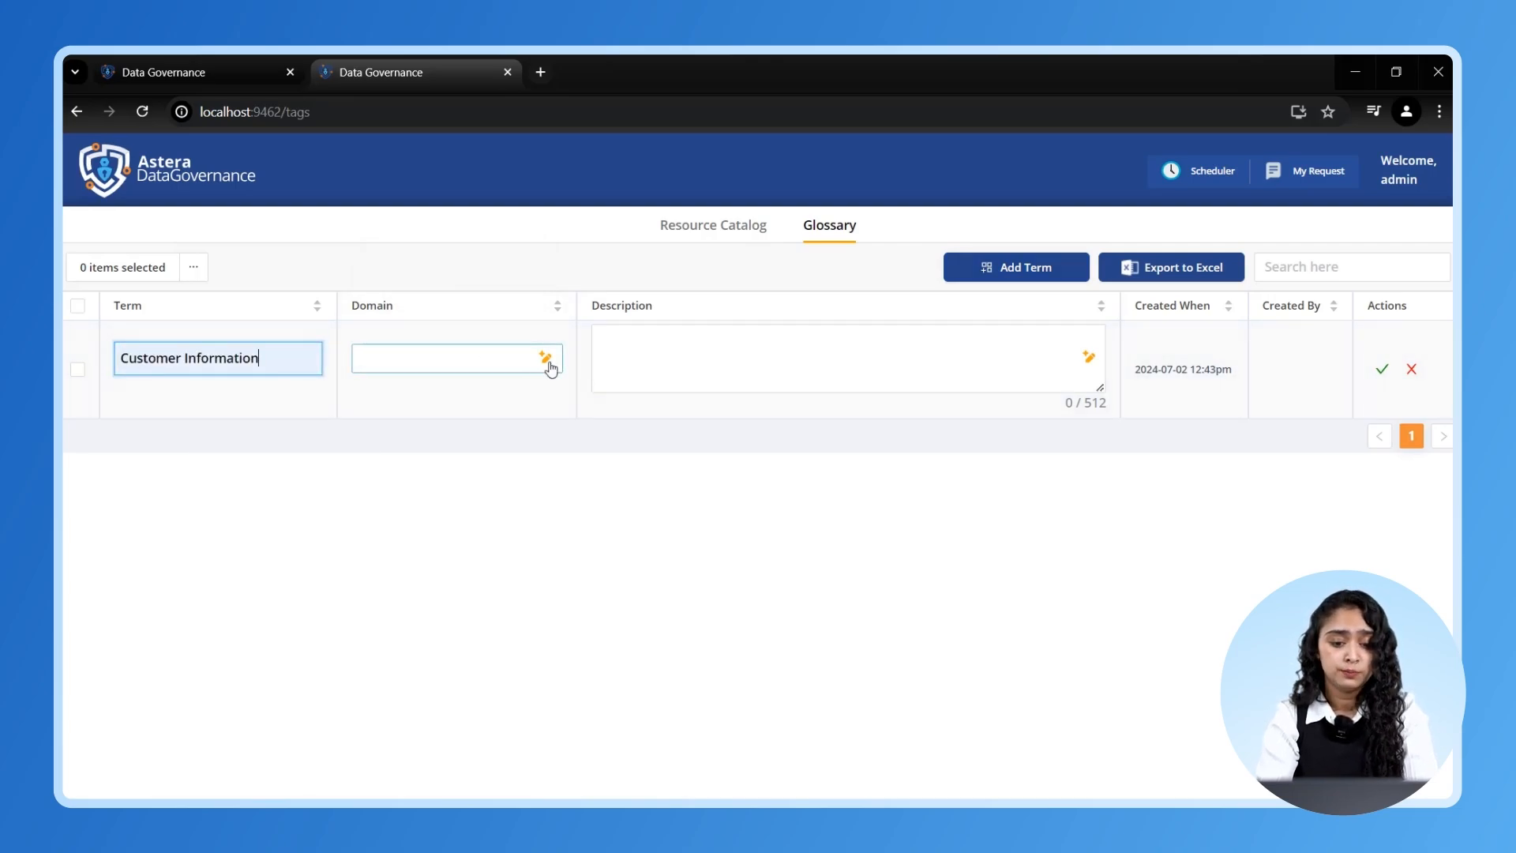
{"action": "left_click", "coordinate": [545, 360]}
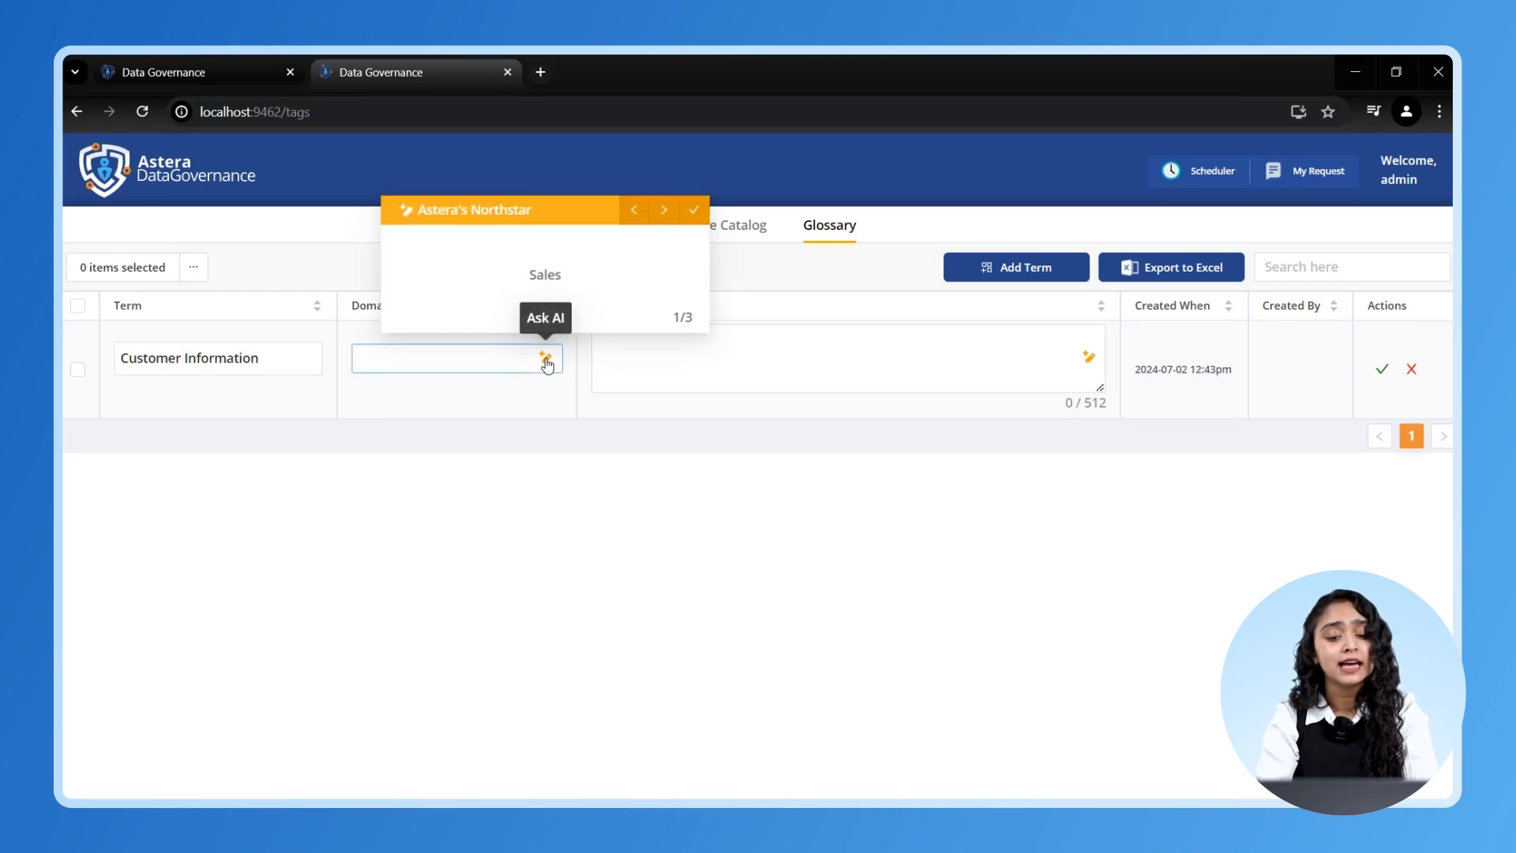
{"action": "left_click", "coordinate": [692, 212]}
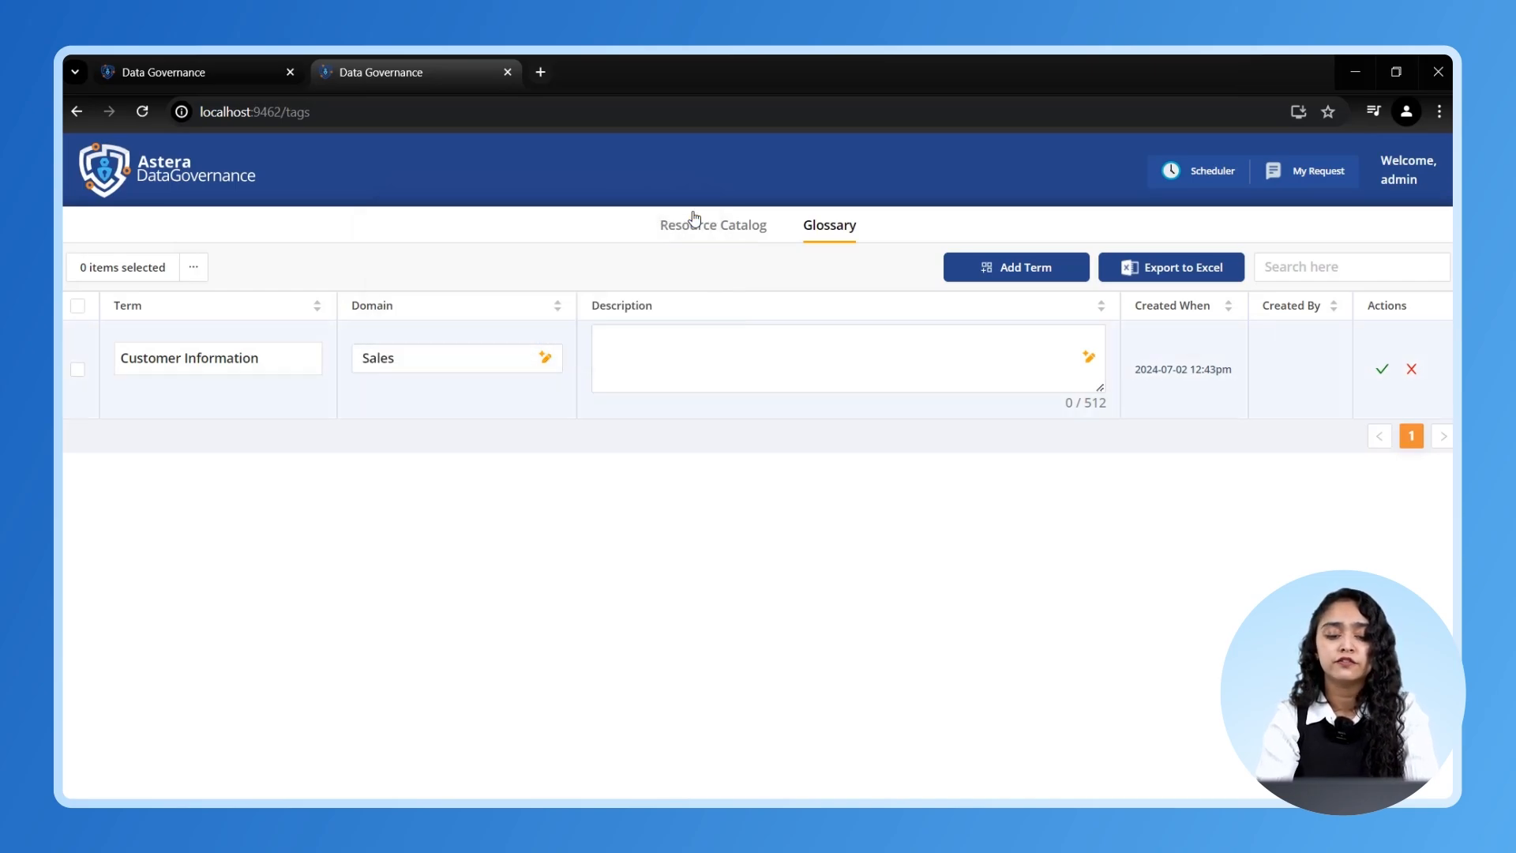
{"action": "left_click", "coordinate": [1089, 360]}
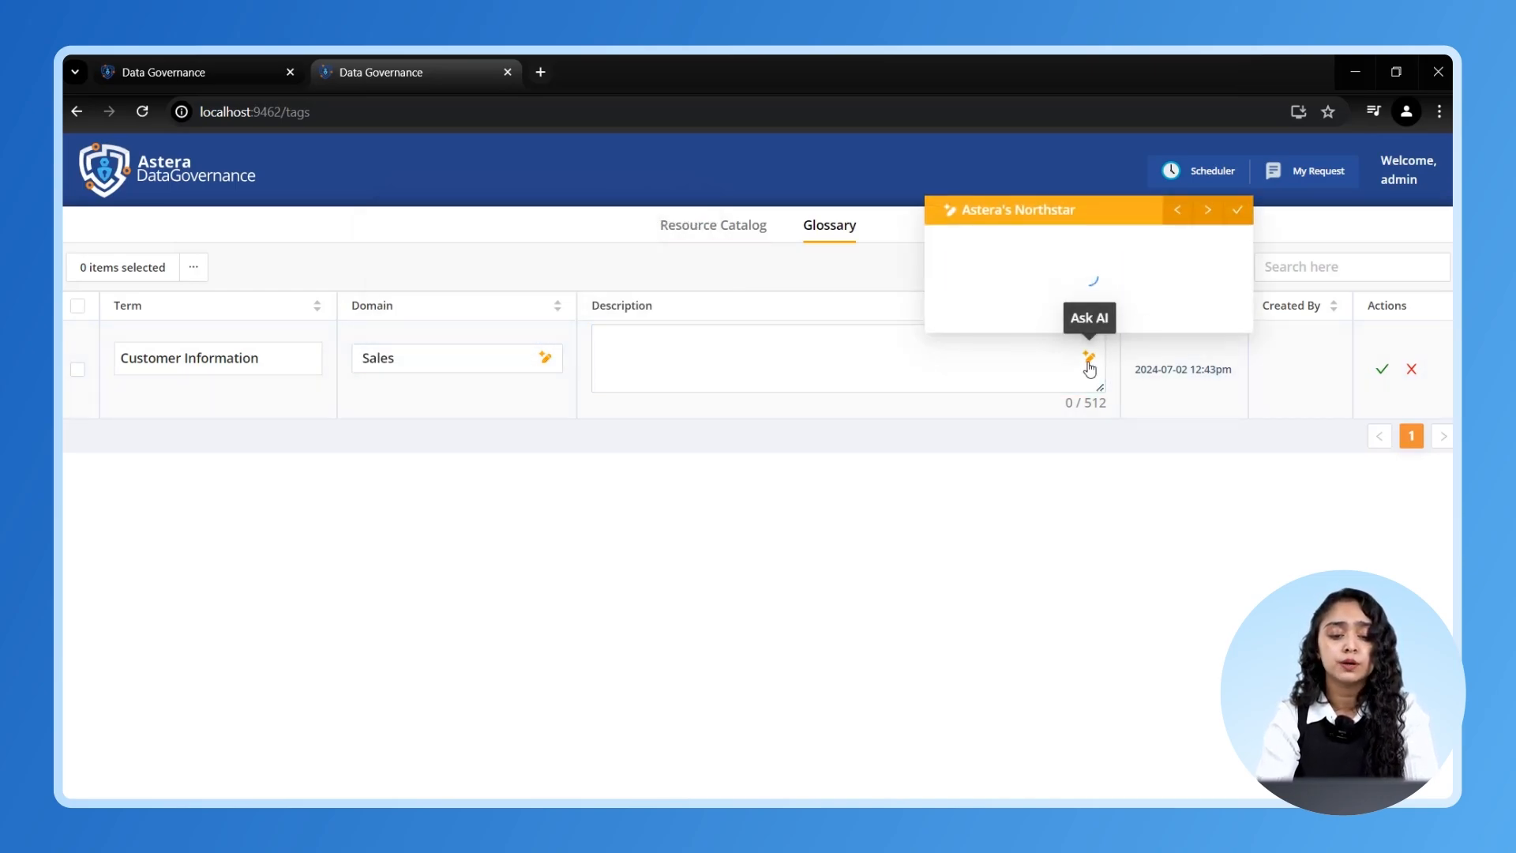
{"action": "left_click", "coordinate": [1198, 215]}
{"action": "left_click", "coordinate": [1199, 211]}
{"action": "left_click", "coordinate": [1237, 212]}
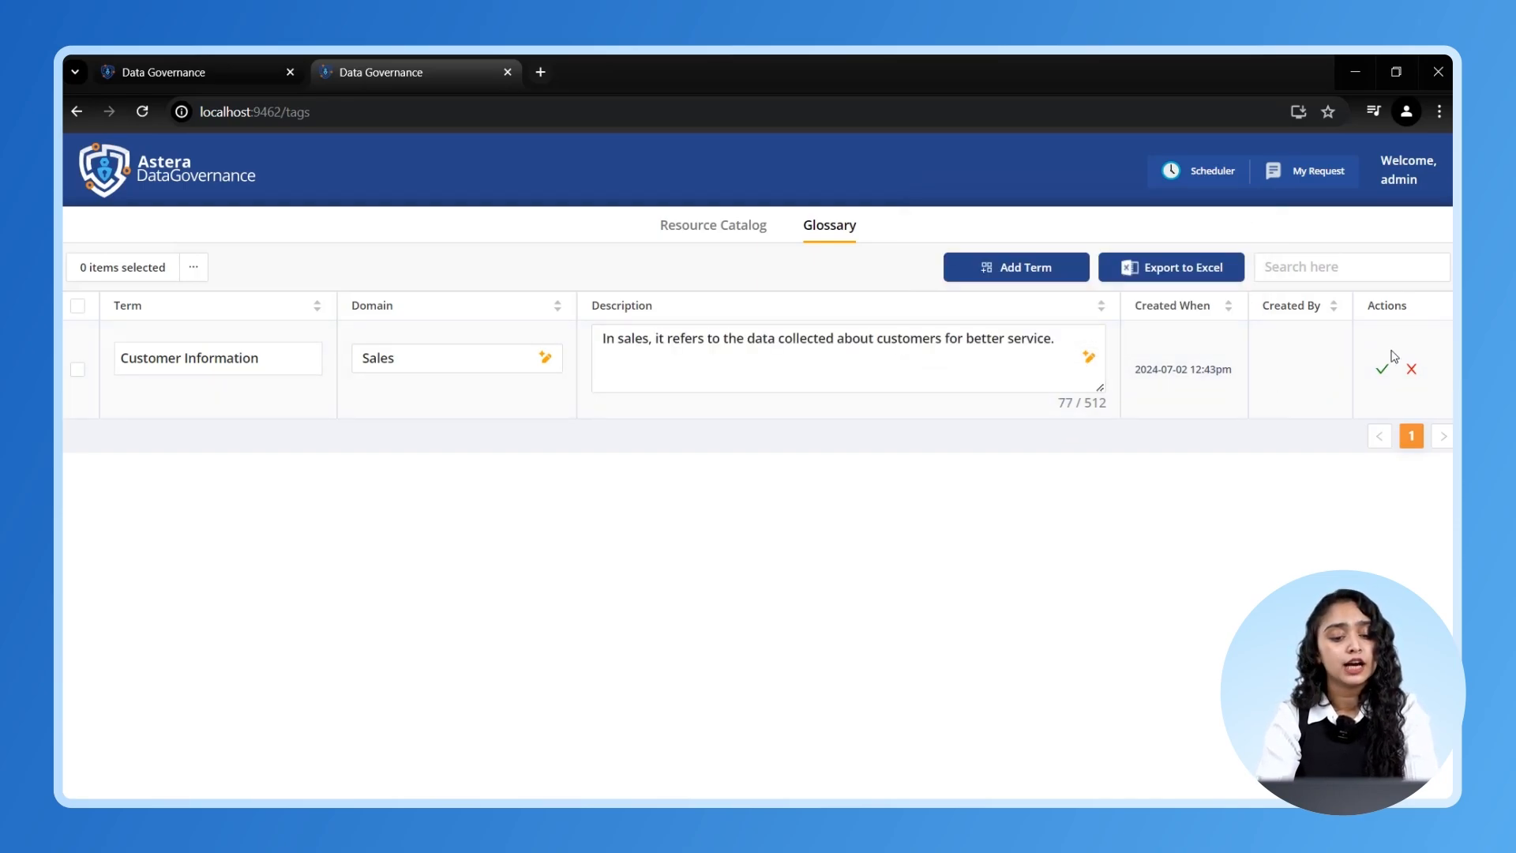
{"action": "left_click", "coordinate": [1381, 376]}
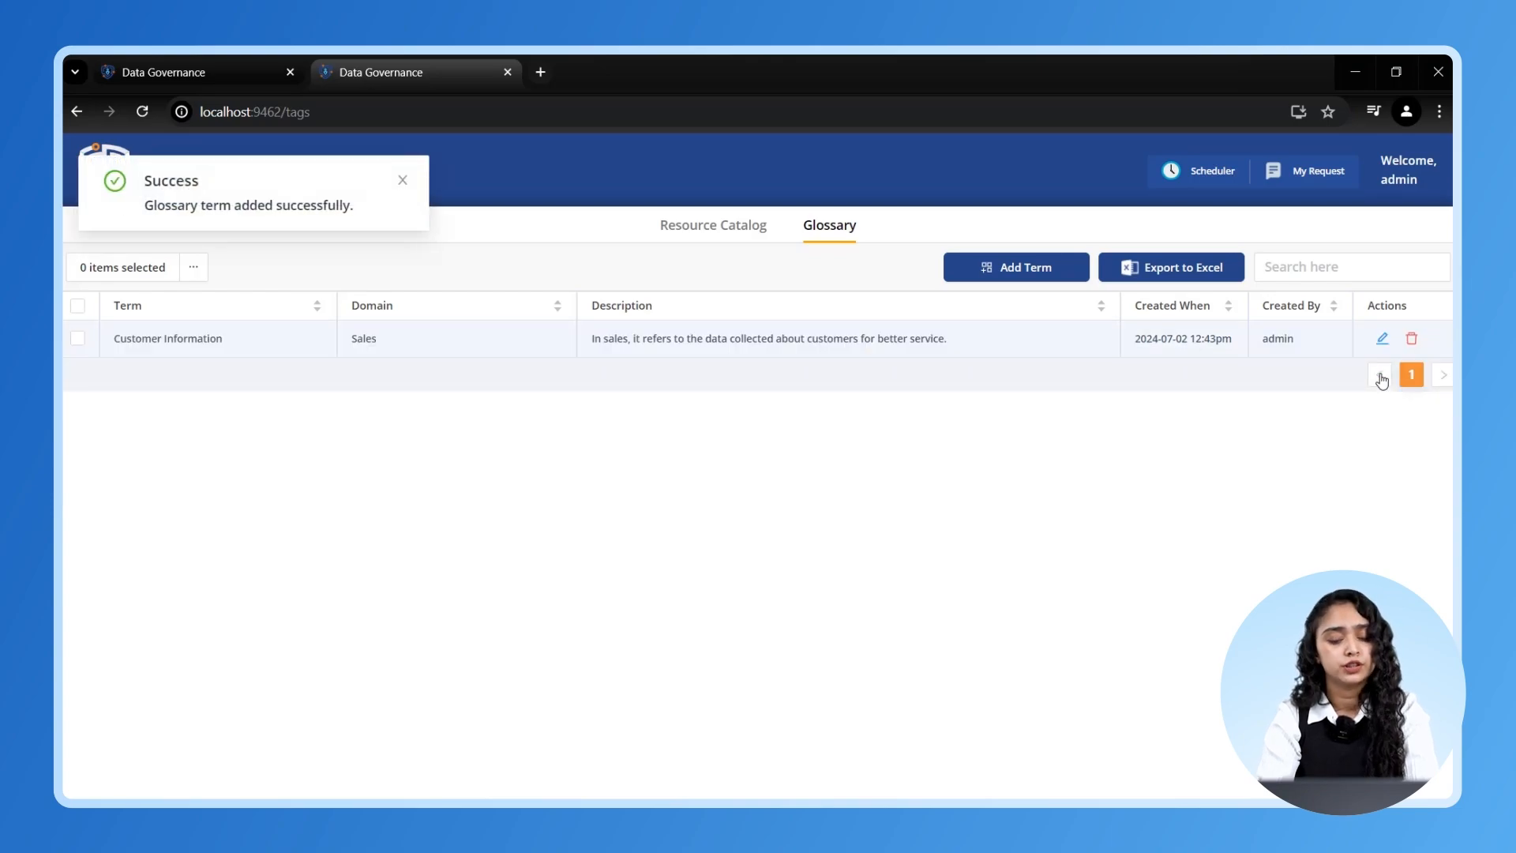
- Add and save a further glossary term starting with Exchange Rate
{"action": "left_click", "coordinate": [1030, 269]}
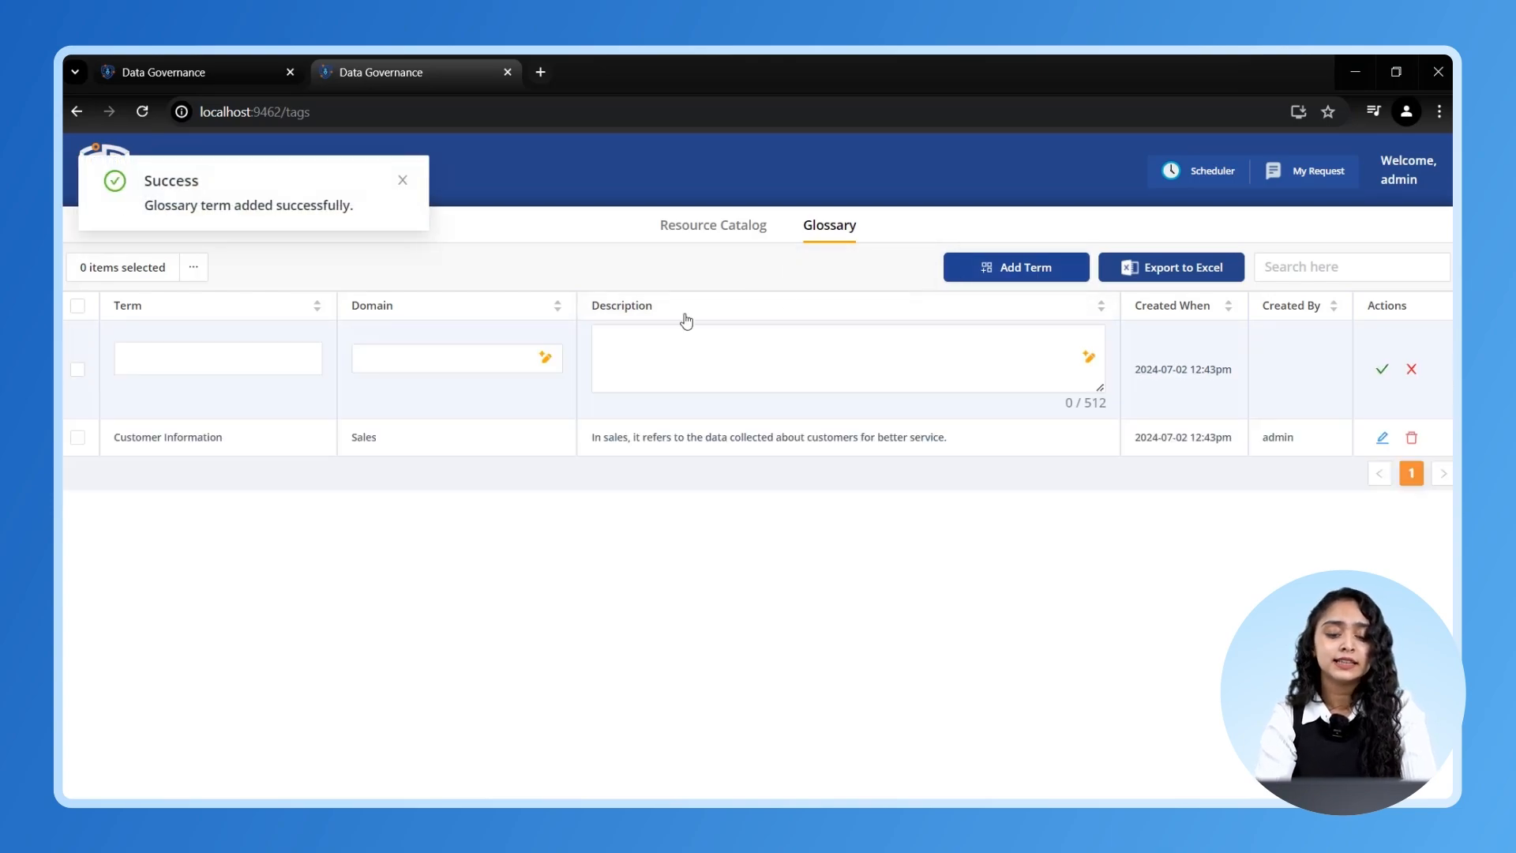
{"action": "left_click", "coordinate": [183, 361]}
{"action": "type", "text": "E"}
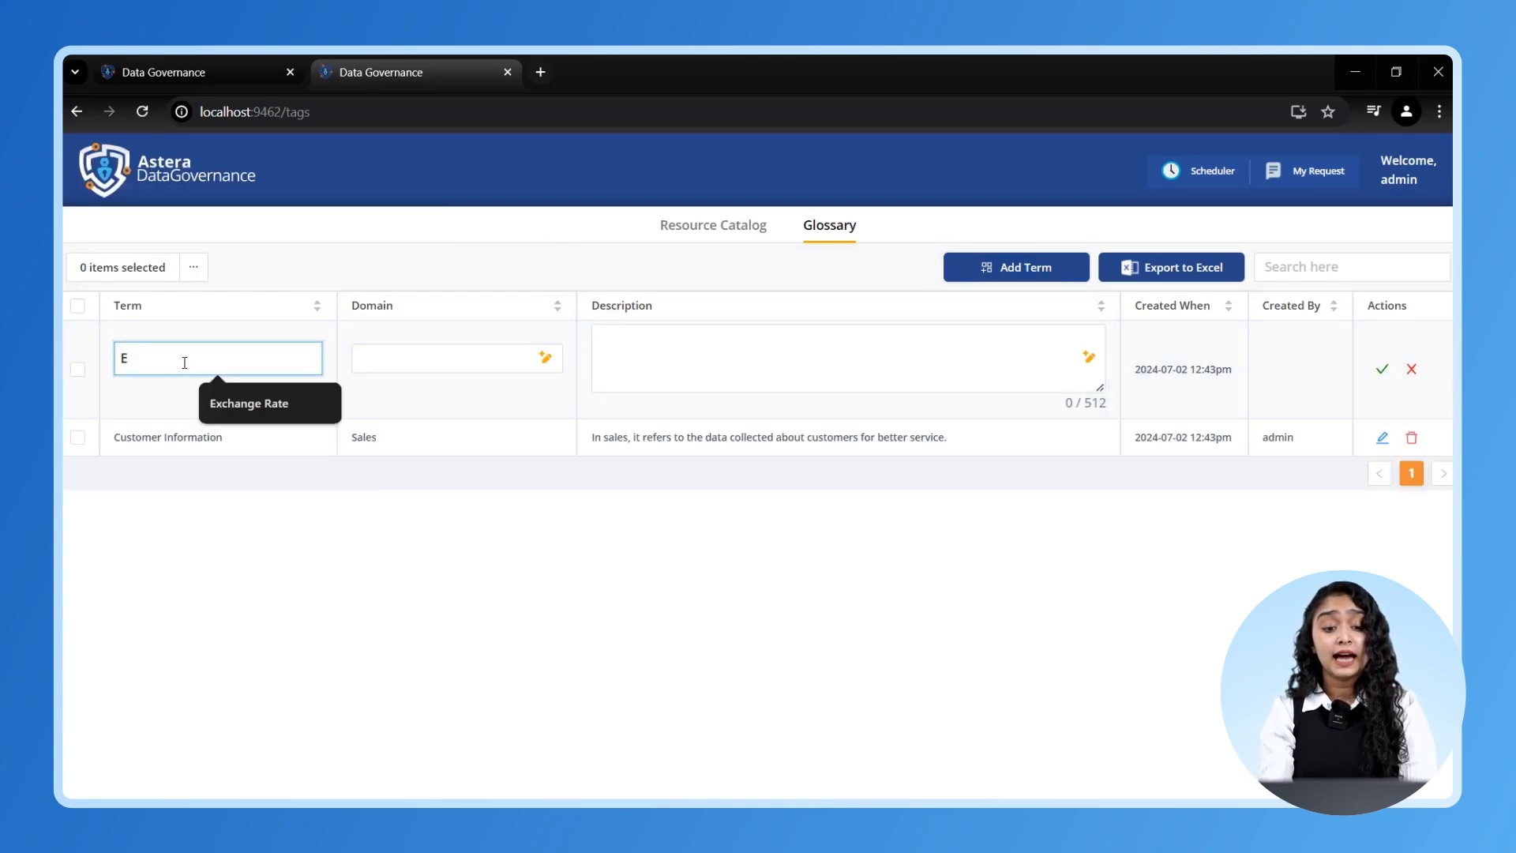
{"action": "left_click", "coordinate": [229, 407]}
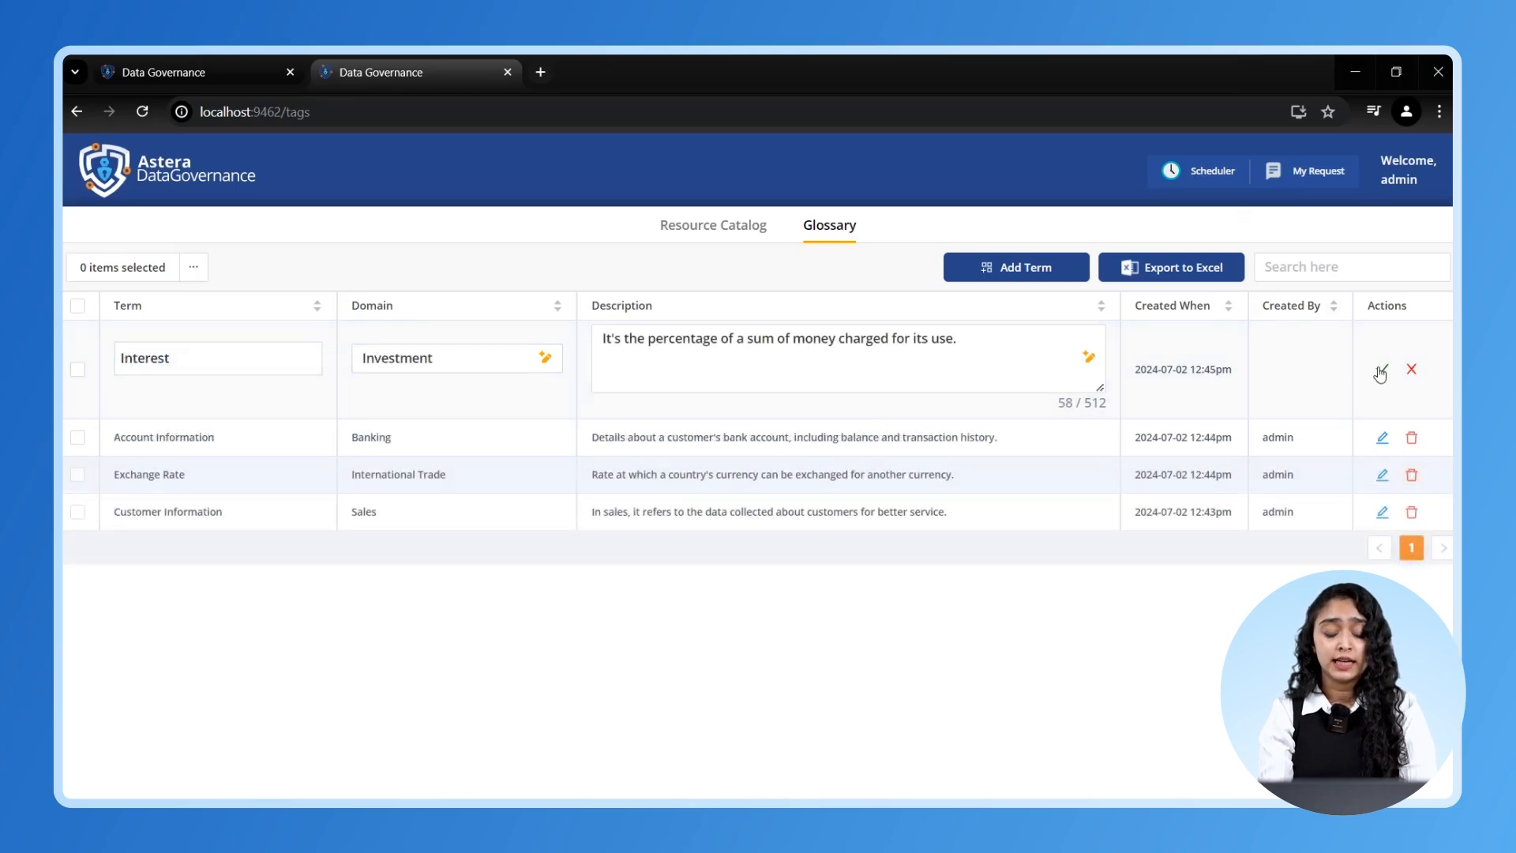
{"action": "left_click", "coordinate": [1381, 368]}
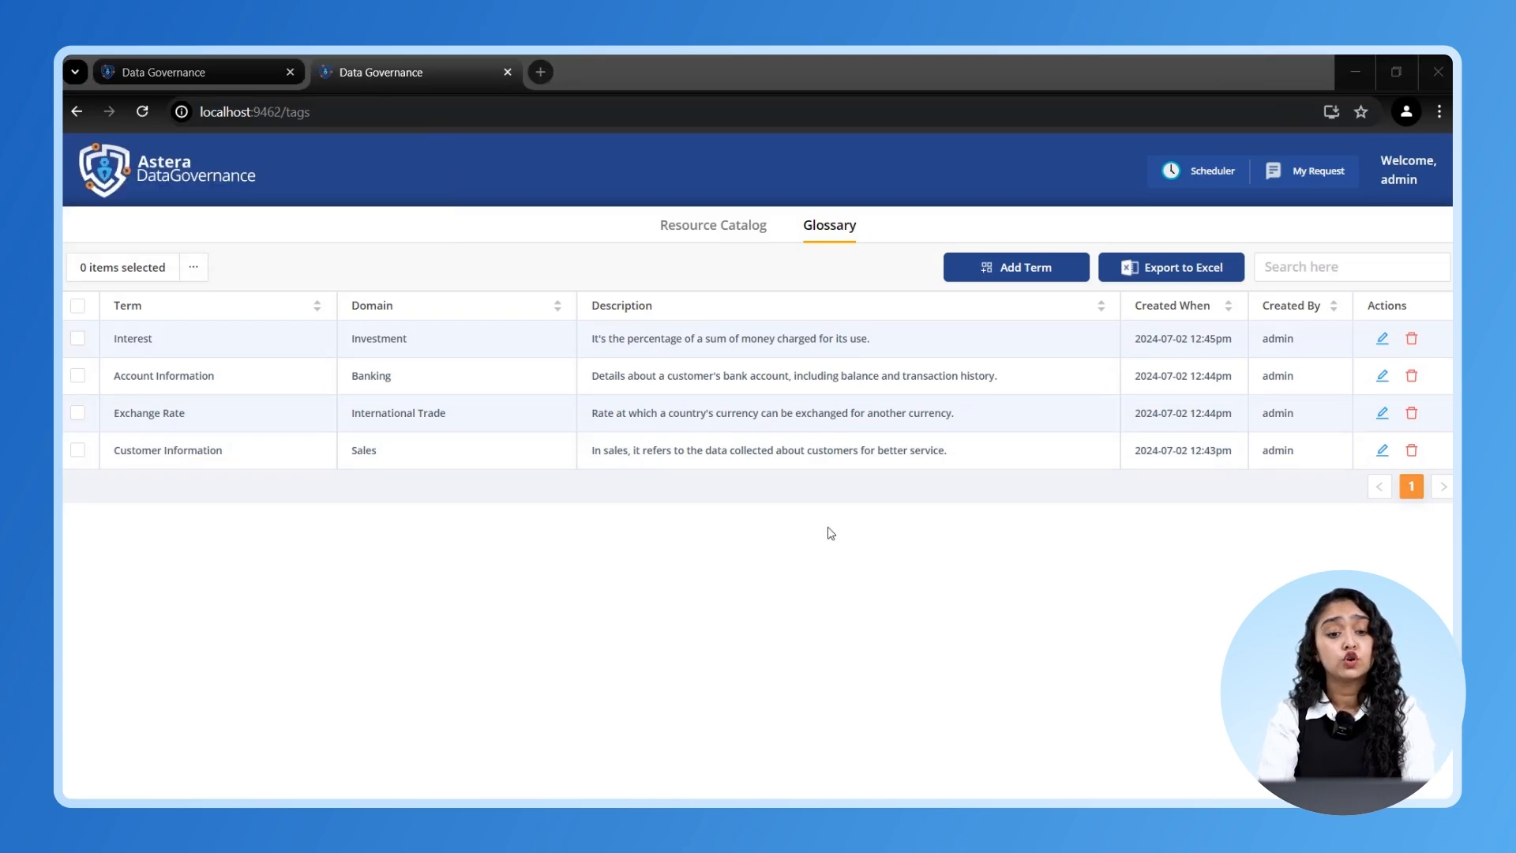
- Give Cust_Loans_Sact the AI-suggested business title Loan Data and its suggested description
{"action": "left_click", "coordinate": [742, 227]}
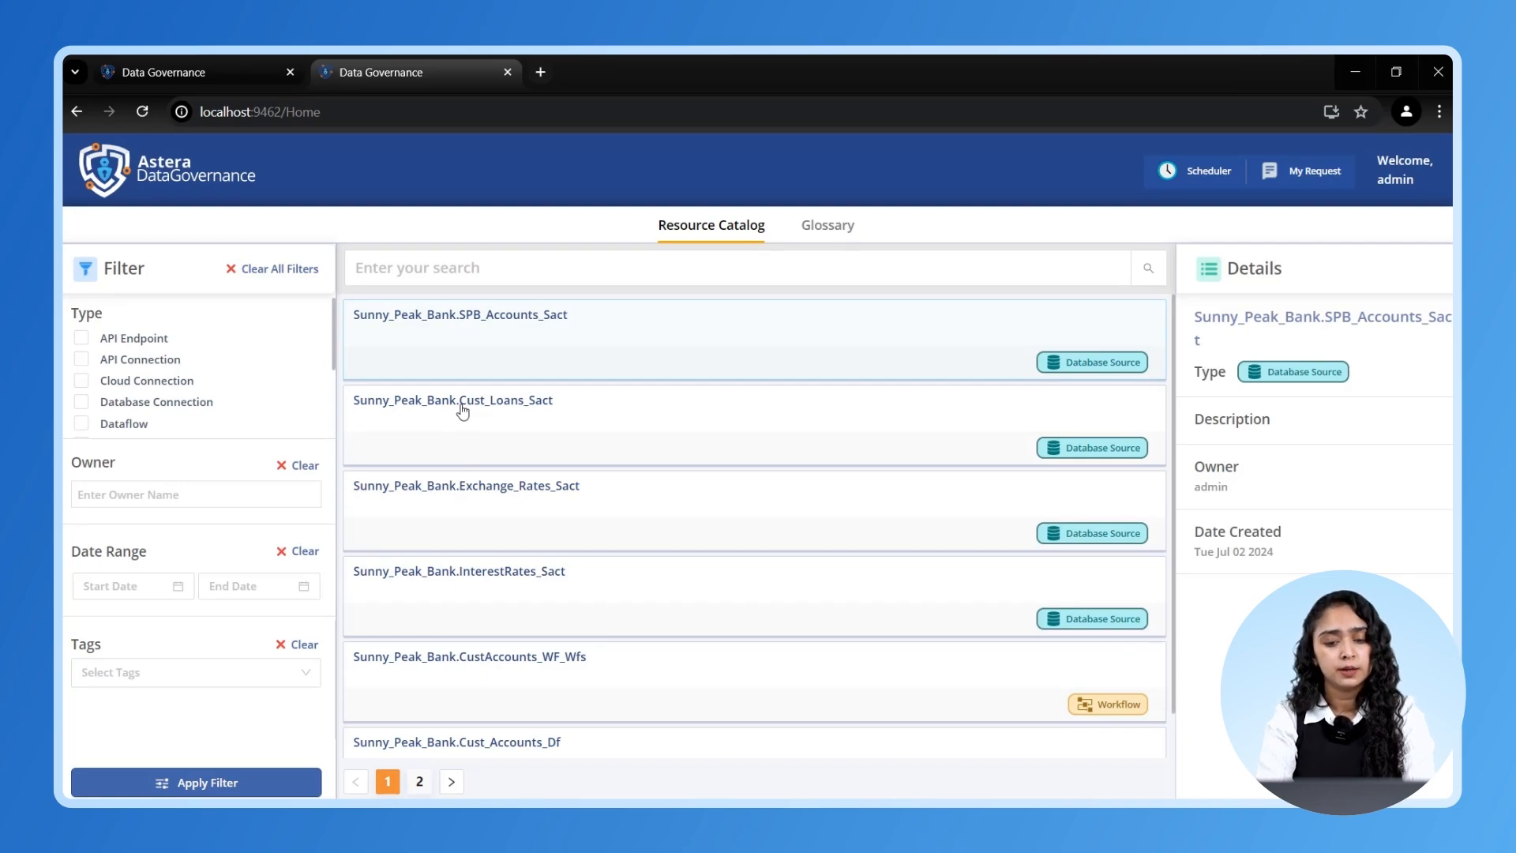
{"action": "left_click", "coordinate": [463, 410]}
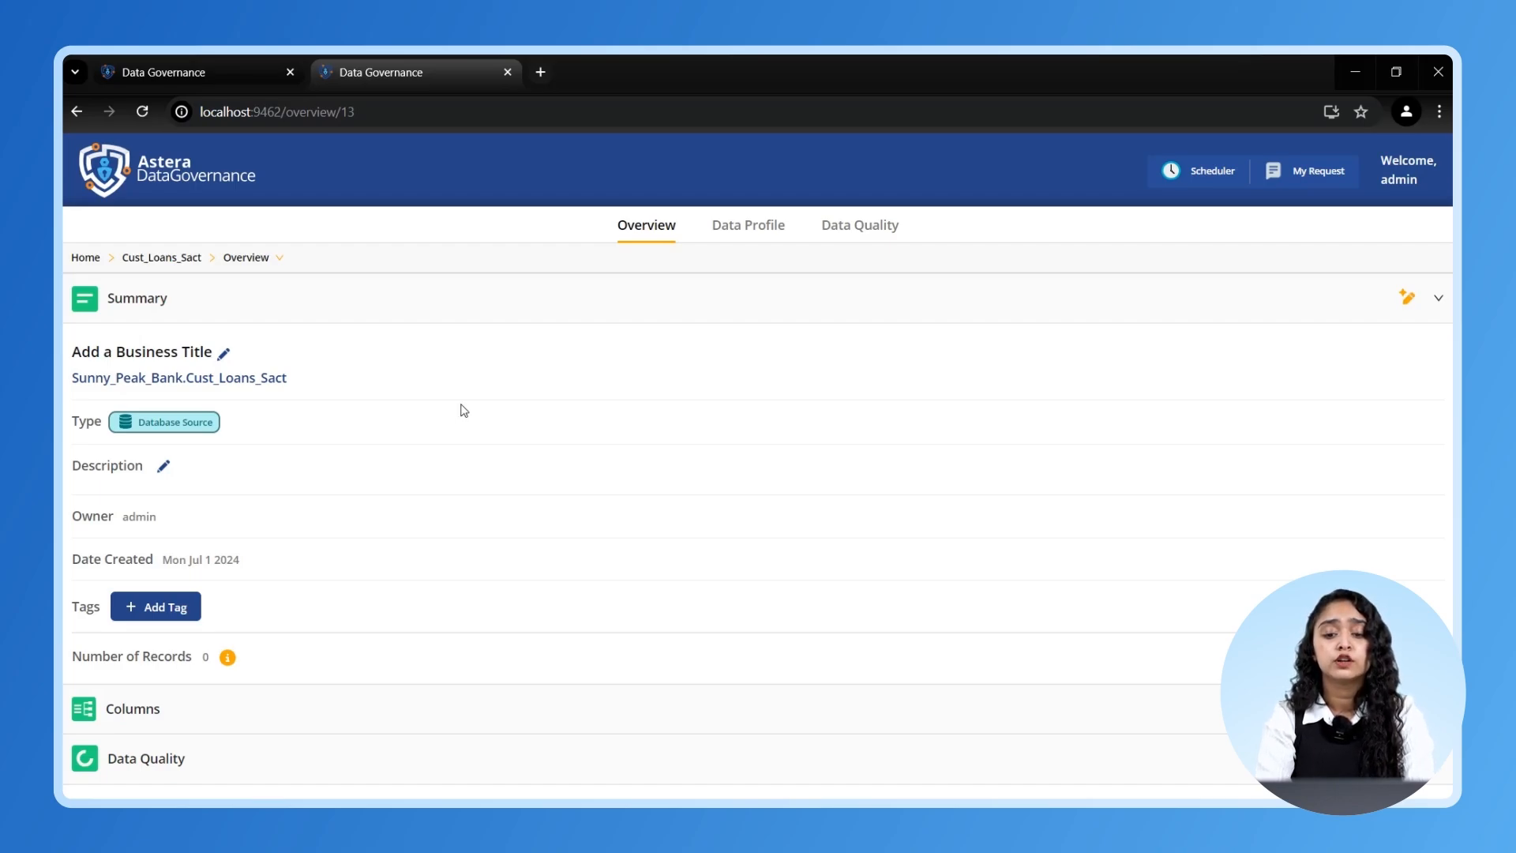
{"action": "left_click", "coordinate": [1409, 298]}
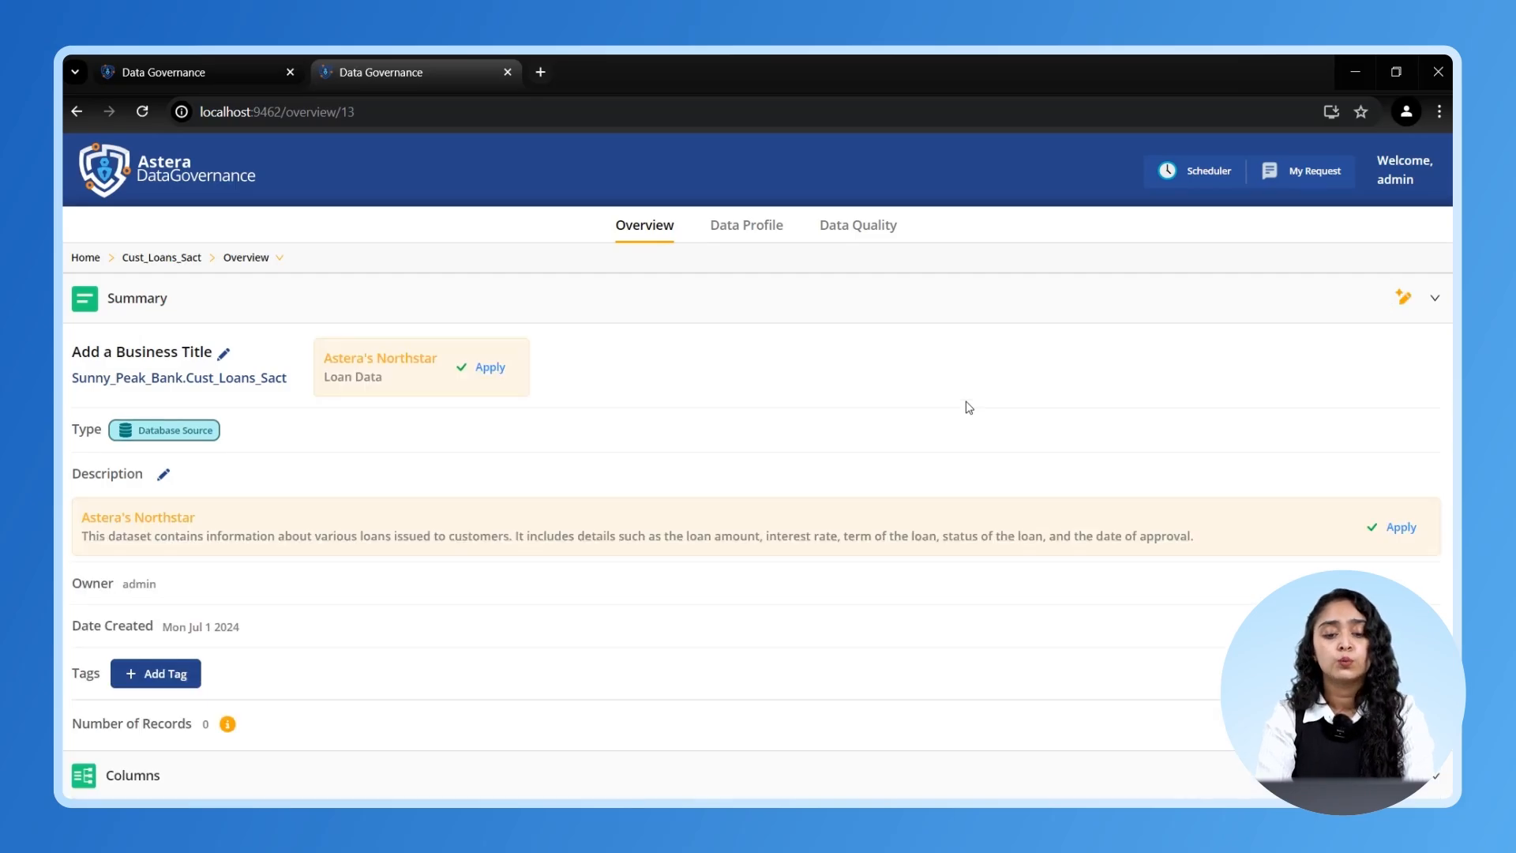
{"action": "left_click", "coordinate": [487, 374]}
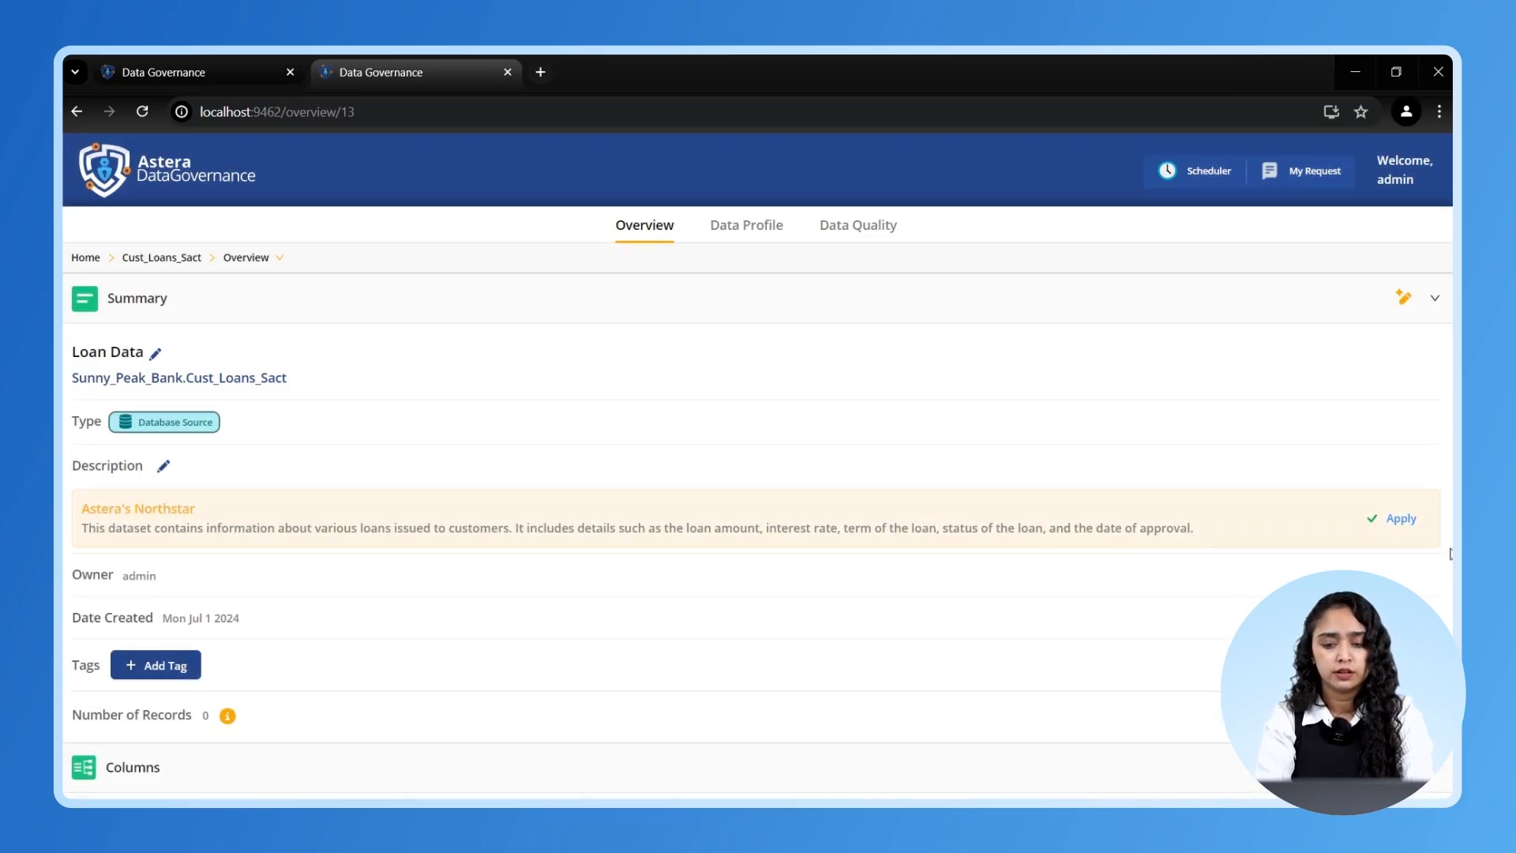
{"action": "left_click", "coordinate": [1400, 519]}
- Save the column descriptions for LoanID, CustomerID, LoanAmount and InterestRate
{"action": "scroll", "coordinate": [883, 596], "scroll_direction": "down", "scroll_amount": 2}
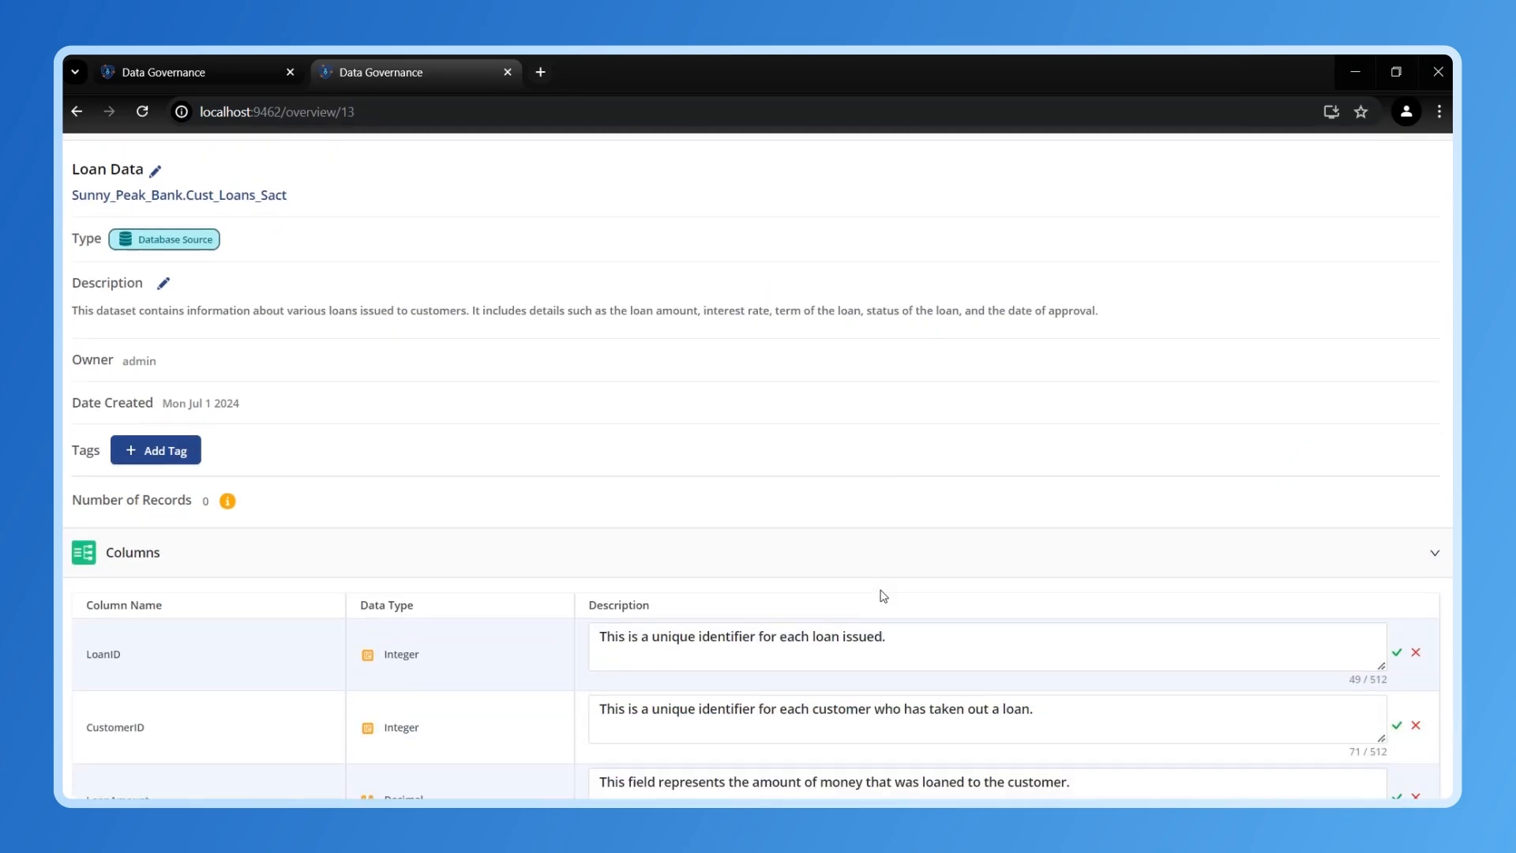
{"action": "scroll", "coordinate": [883, 596], "scroll_direction": "down", "scroll_amount": 1}
{"action": "left_click", "coordinate": [1397, 563]}
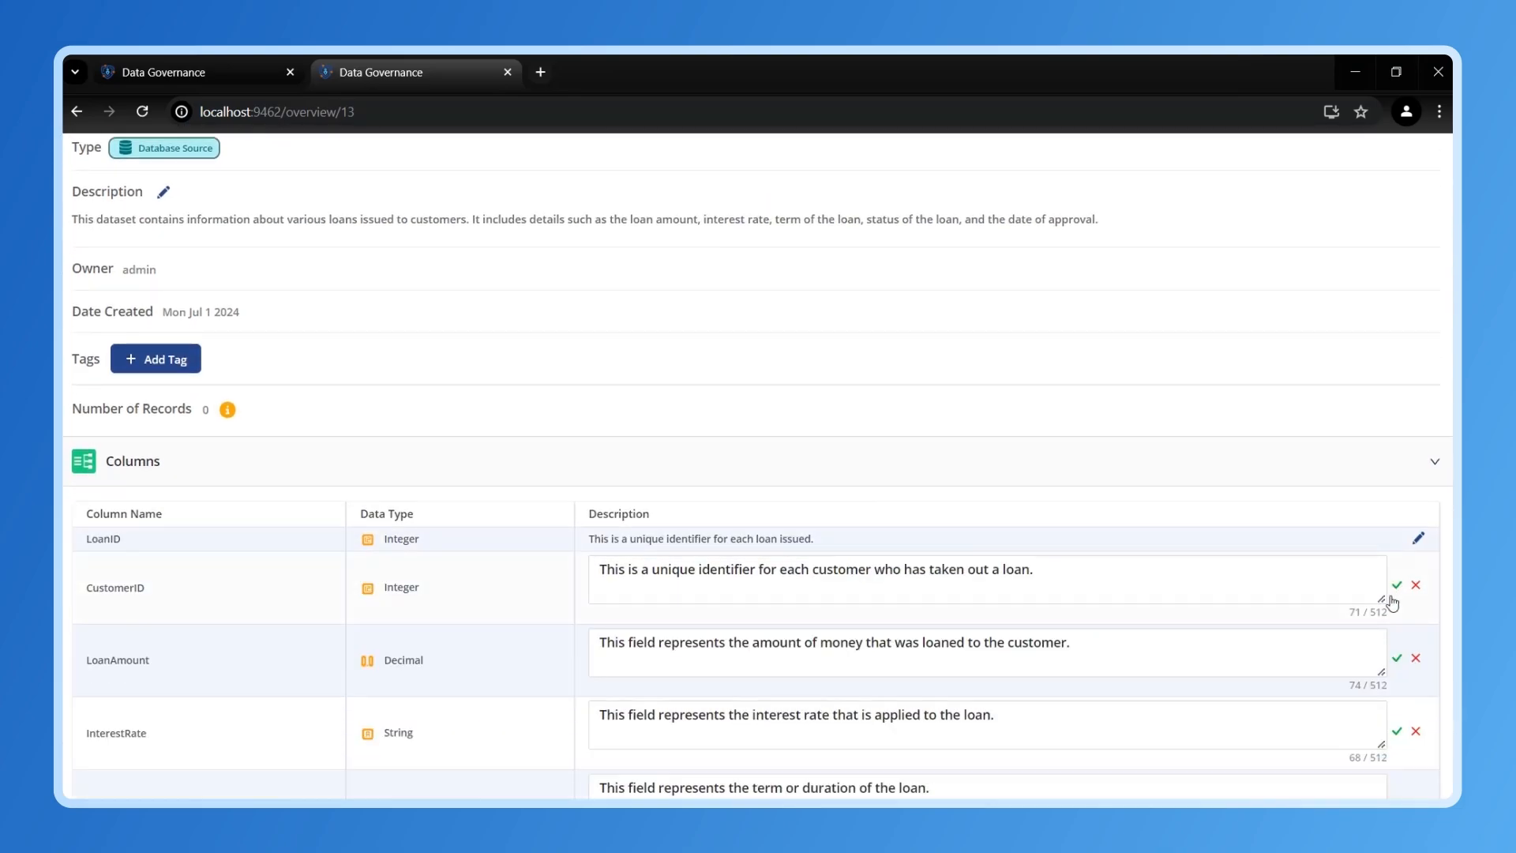
{"action": "left_click", "coordinate": [1395, 589]}
{"action": "left_click", "coordinate": [1396, 611]}
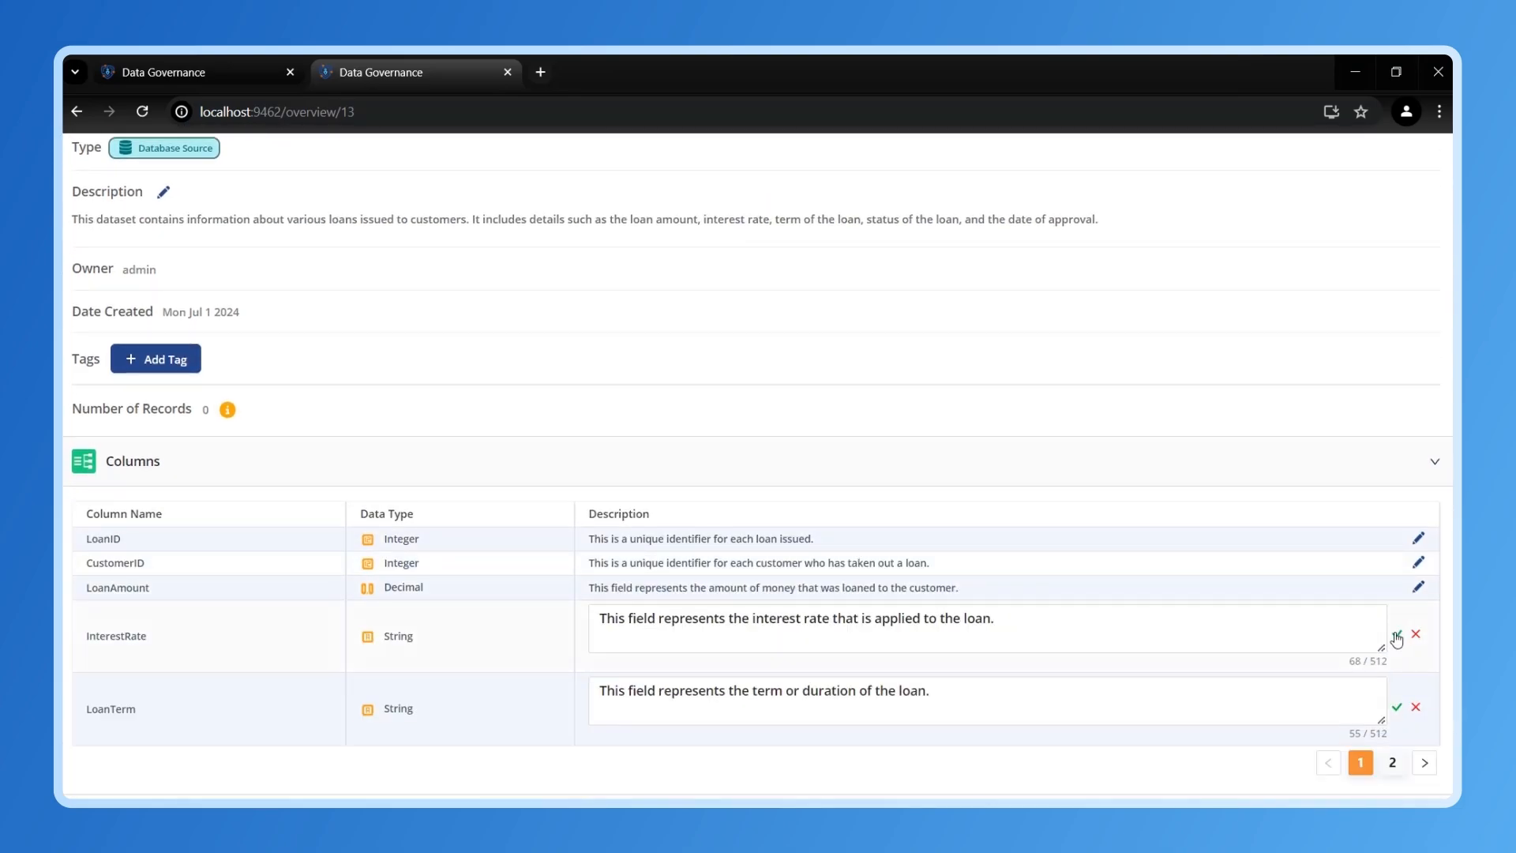
{"action": "left_click", "coordinate": [1397, 633]}
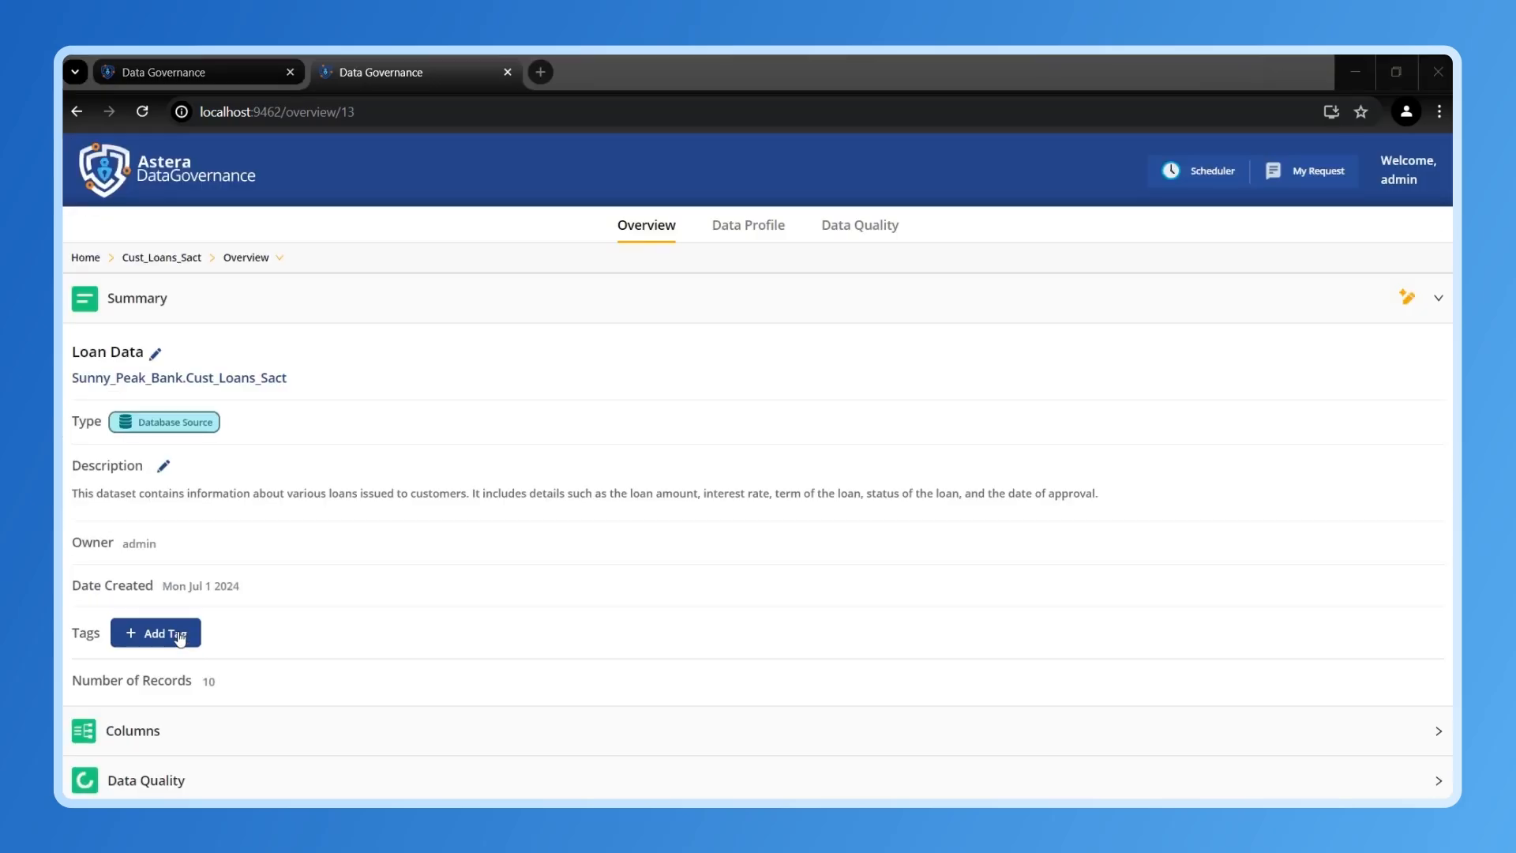
{"action": "left_click", "coordinate": [180, 636]}
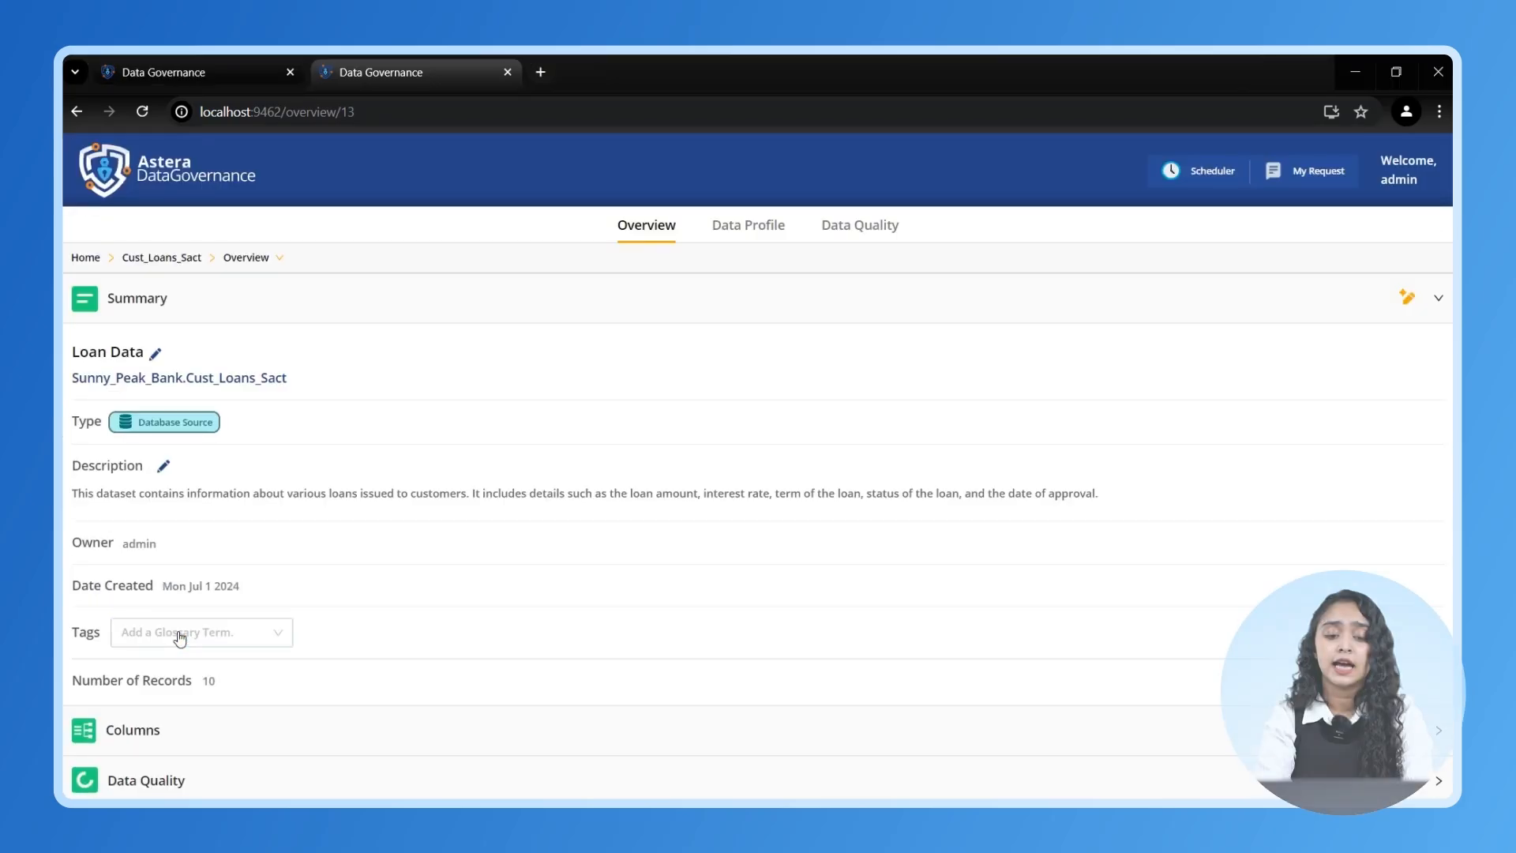
- Tag Cust_Loans_Sact with the Interest, Account Information and Customer Information glossary terms
{"action": "left_click", "coordinate": [281, 634]}
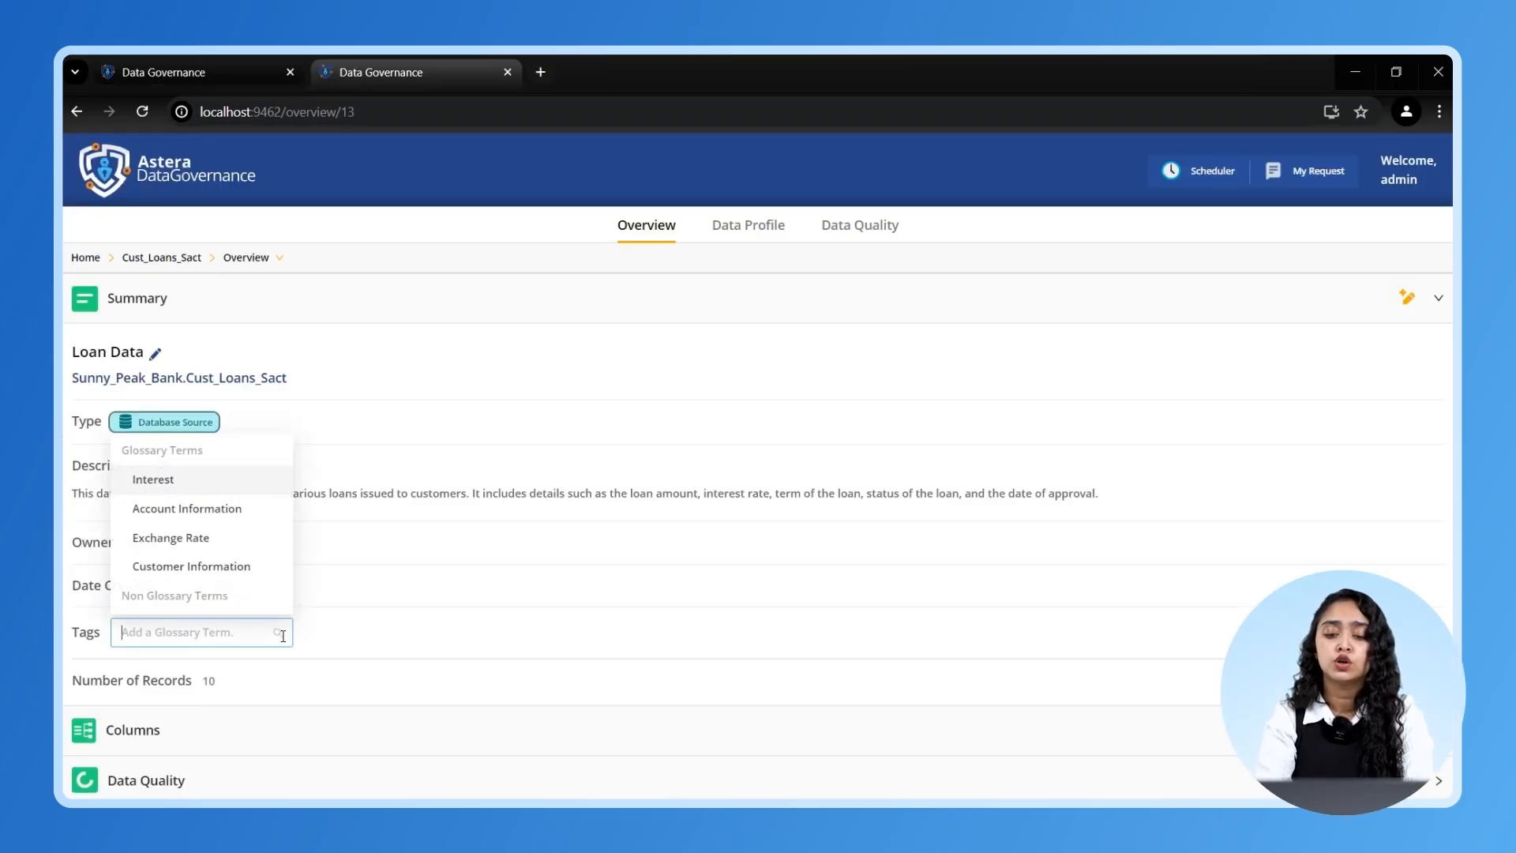
{"action": "left_click", "coordinate": [229, 483]}
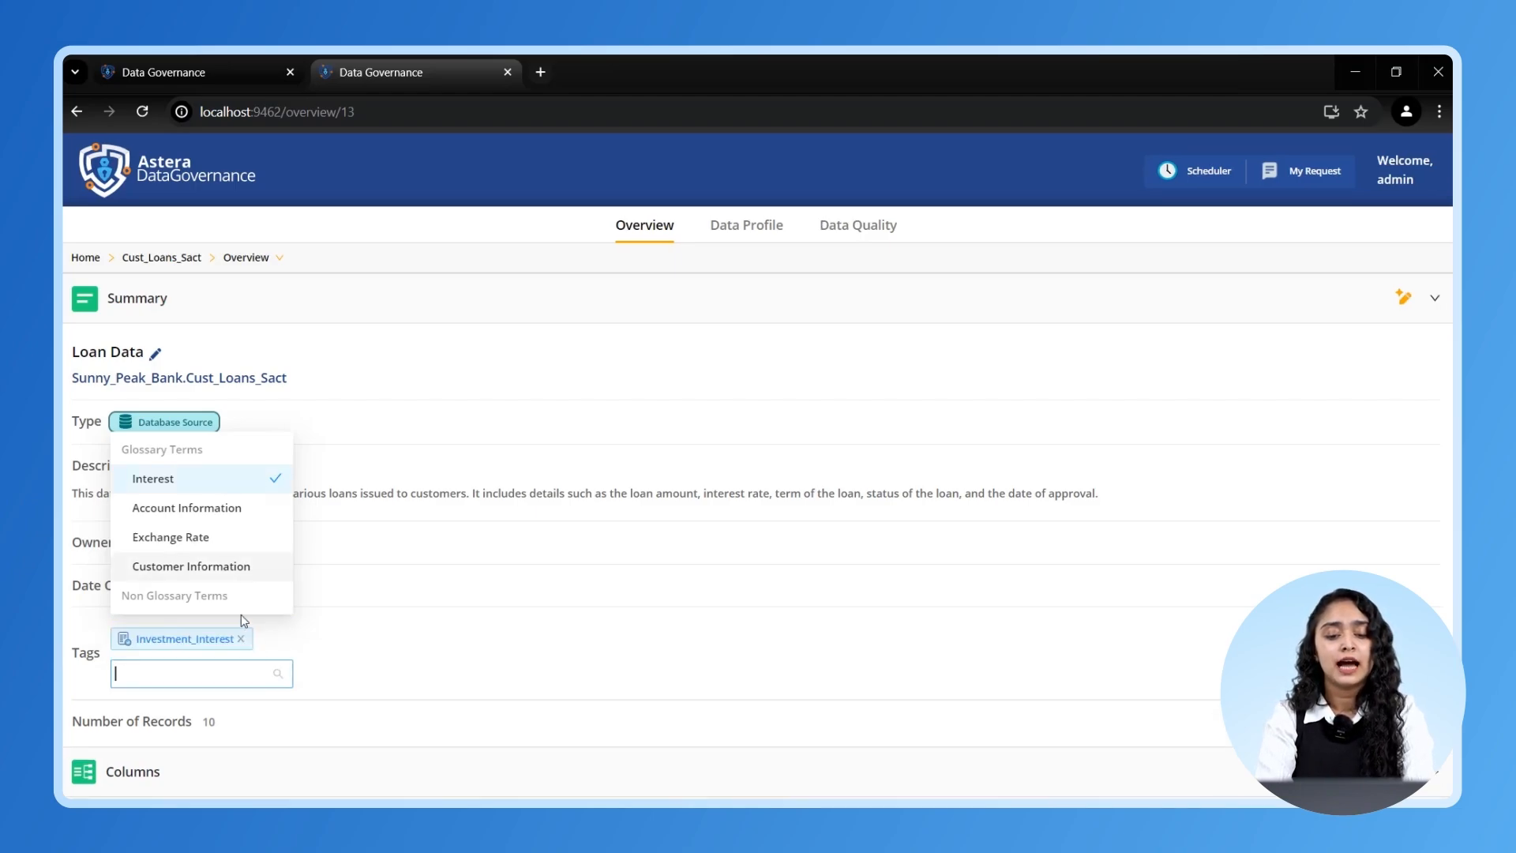
{"action": "left_click", "coordinate": [222, 512]}
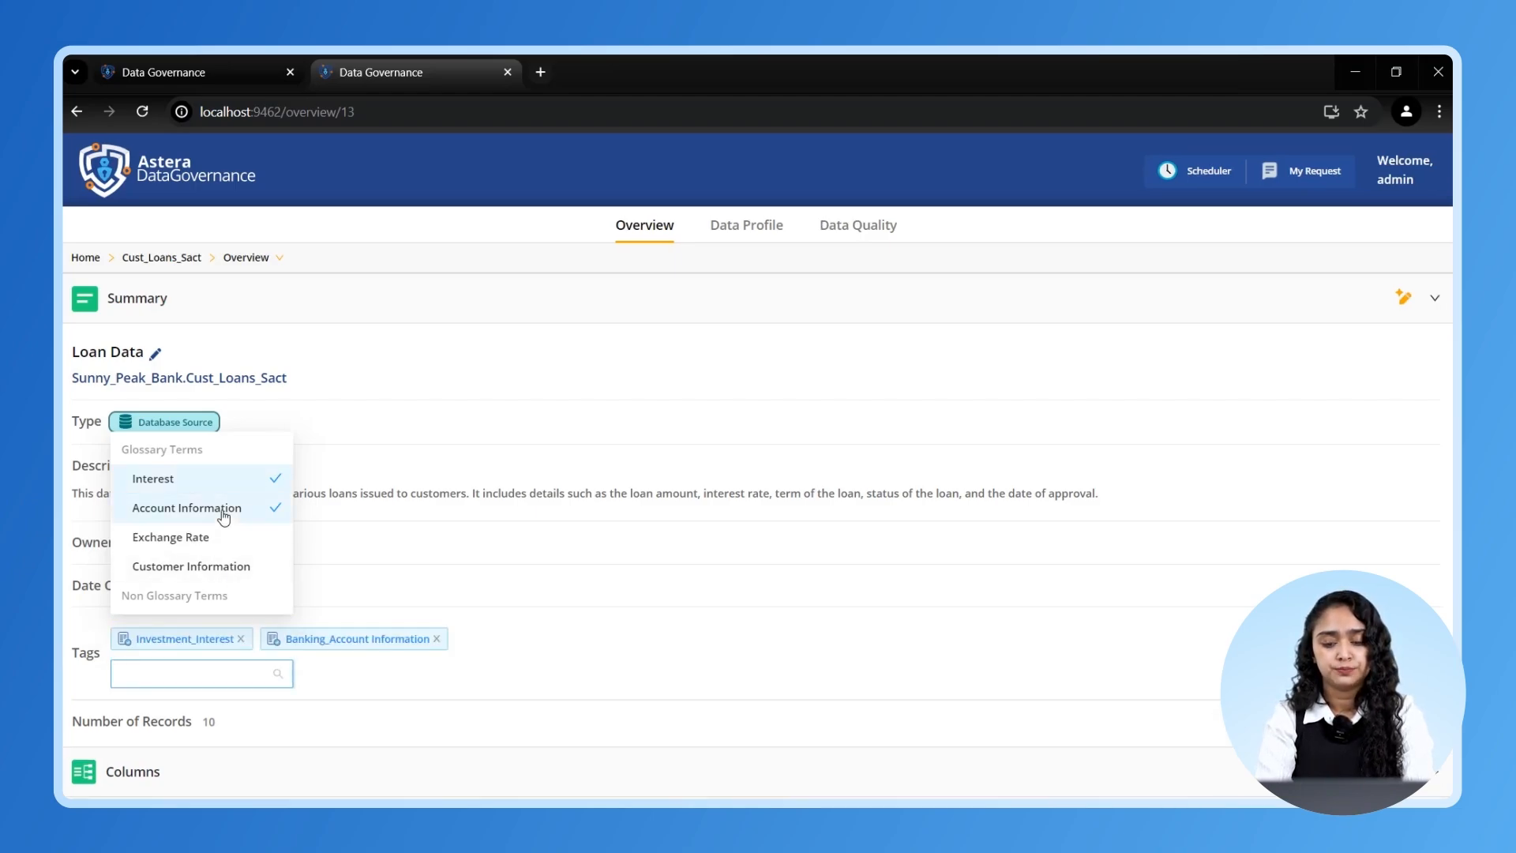
{"action": "left_click", "coordinate": [224, 574]}
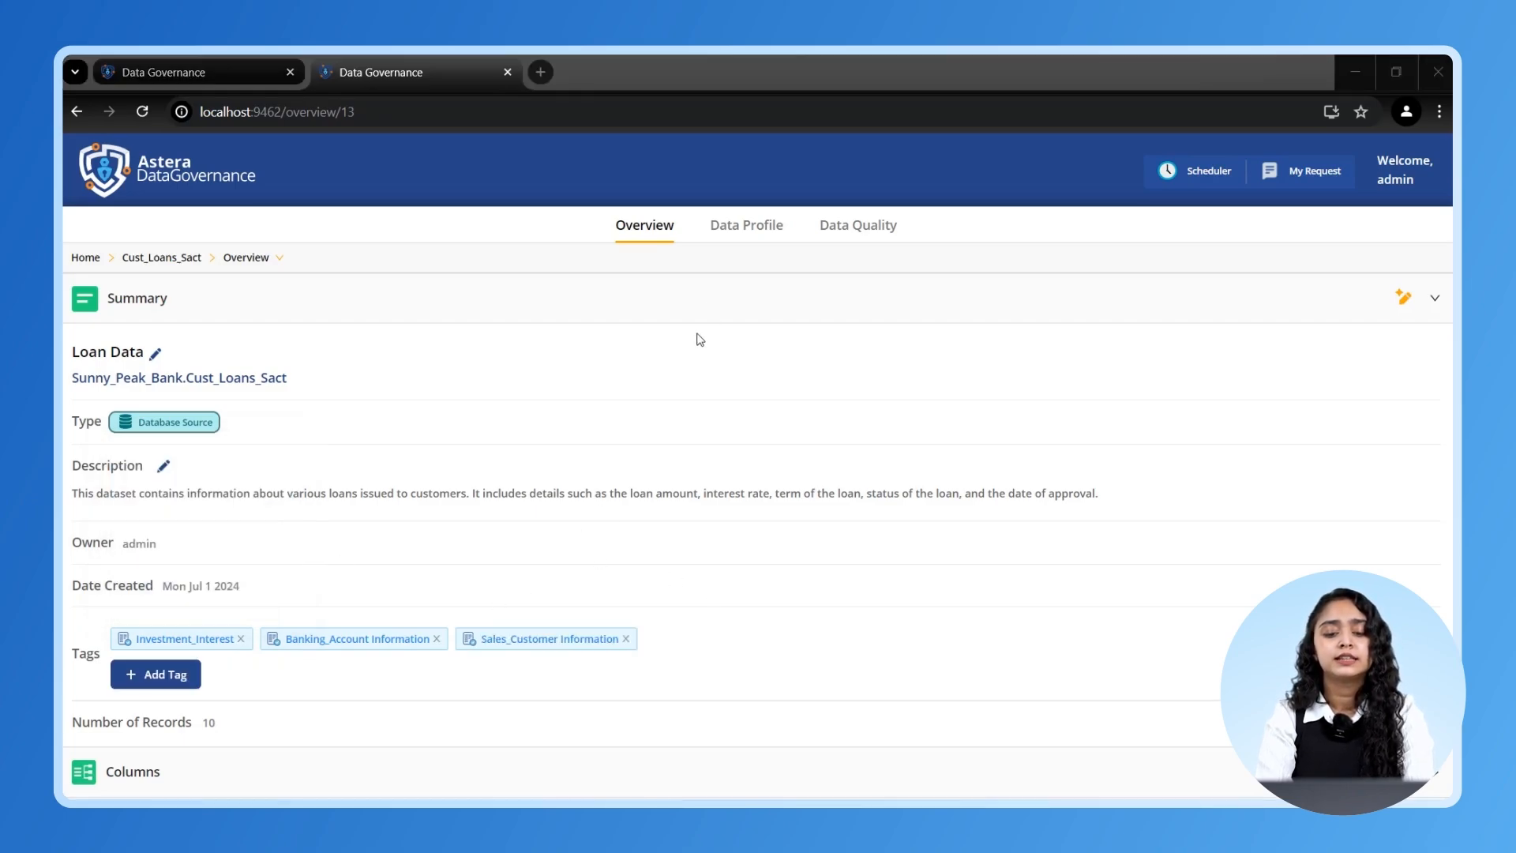
{"action": "left_click", "coordinate": [748, 234]}
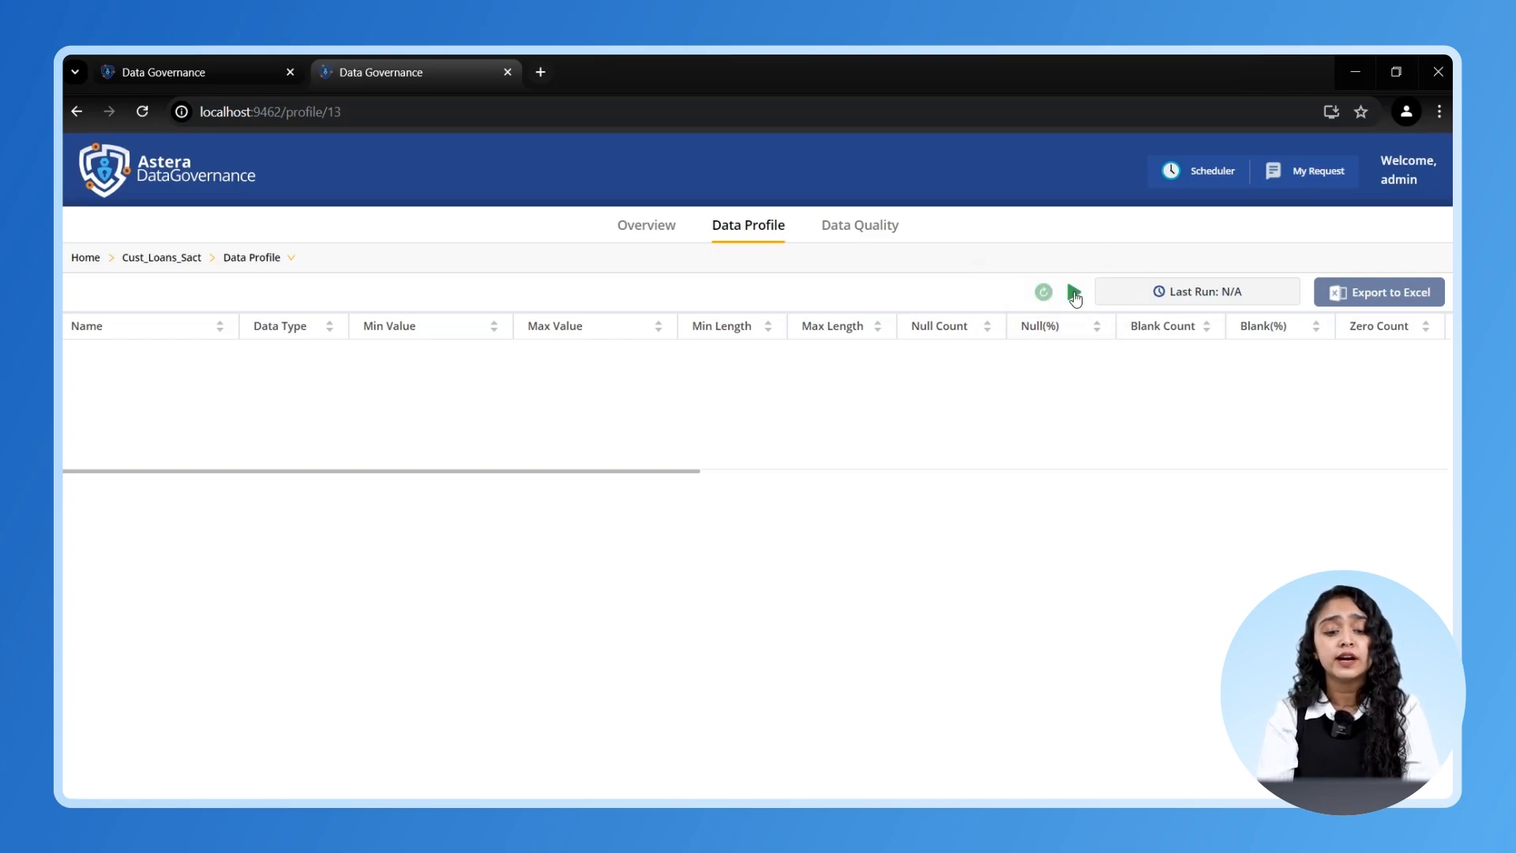
- Run profiling on Cust_Loans_Sact and review its per-column statistics
{"action": "left_click", "coordinate": [1074, 295]}
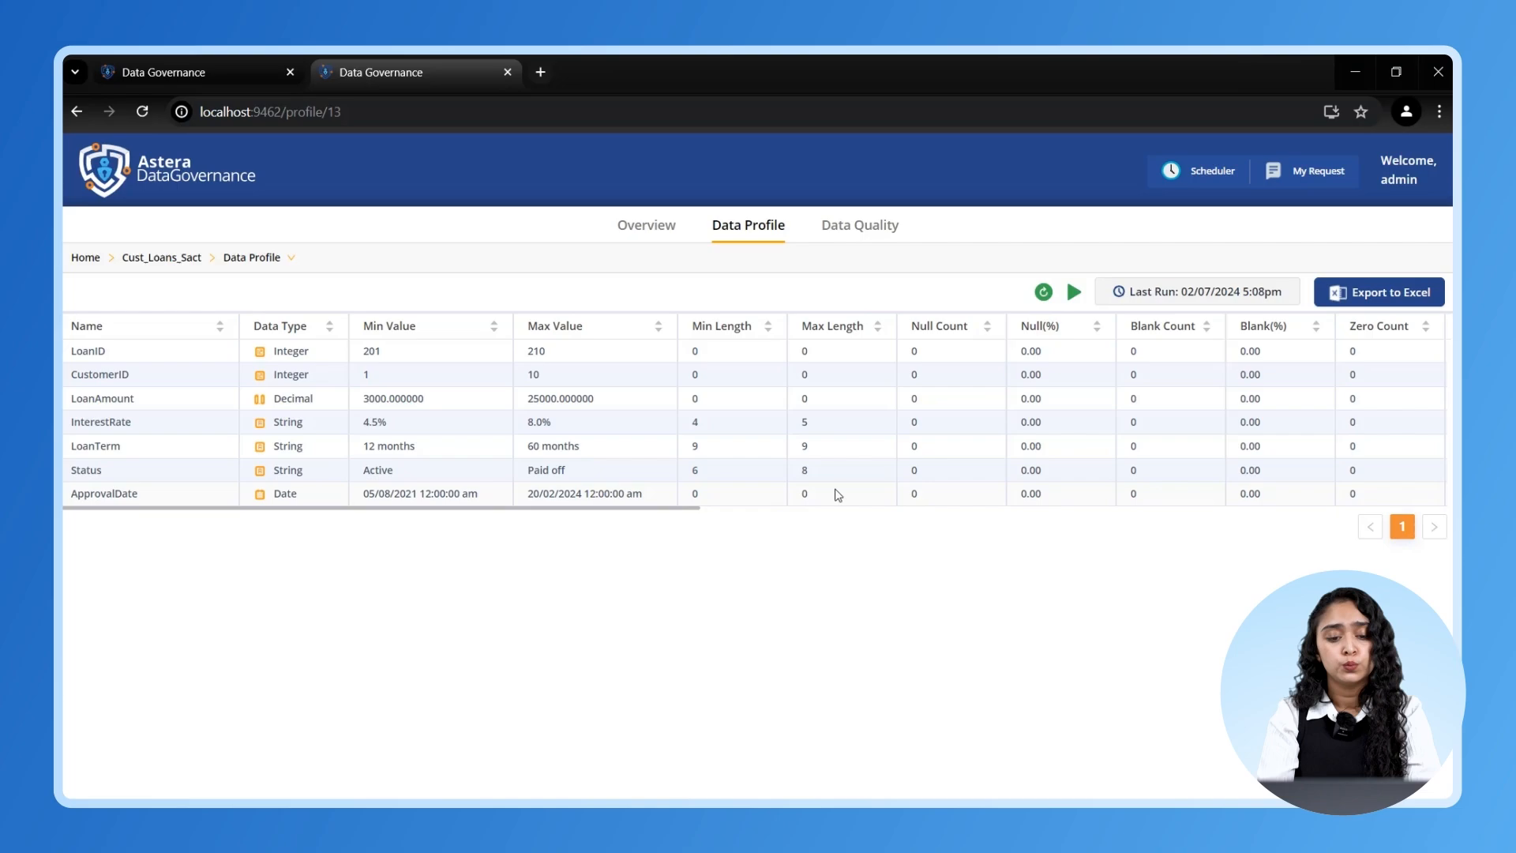
{"action": "left_click_drag", "start_coordinate": [694, 509], "coordinate": [552, 524]}
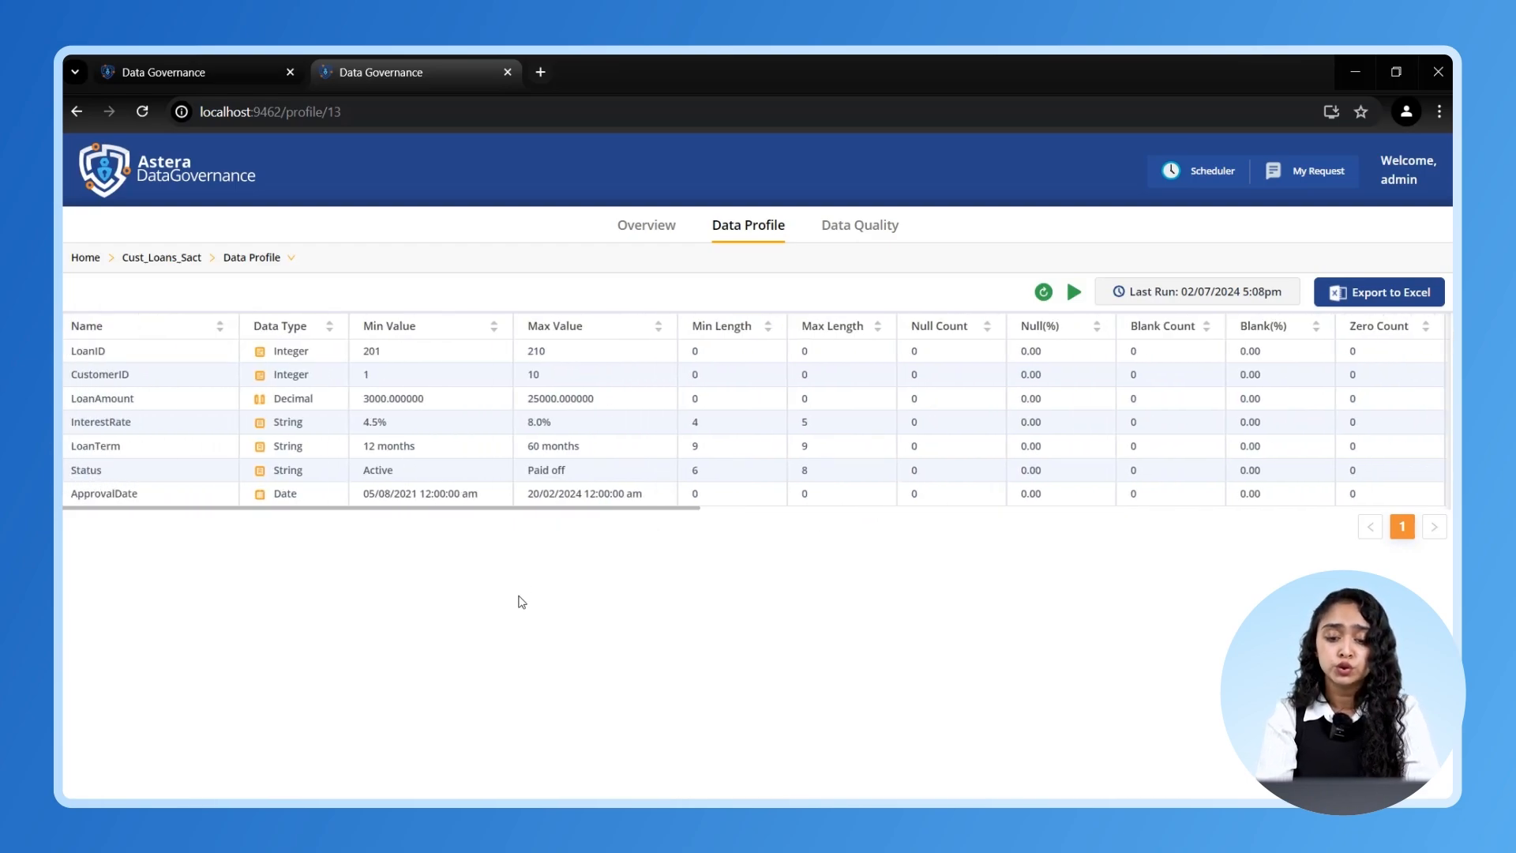
{"action": "left_click", "coordinate": [857, 229]}
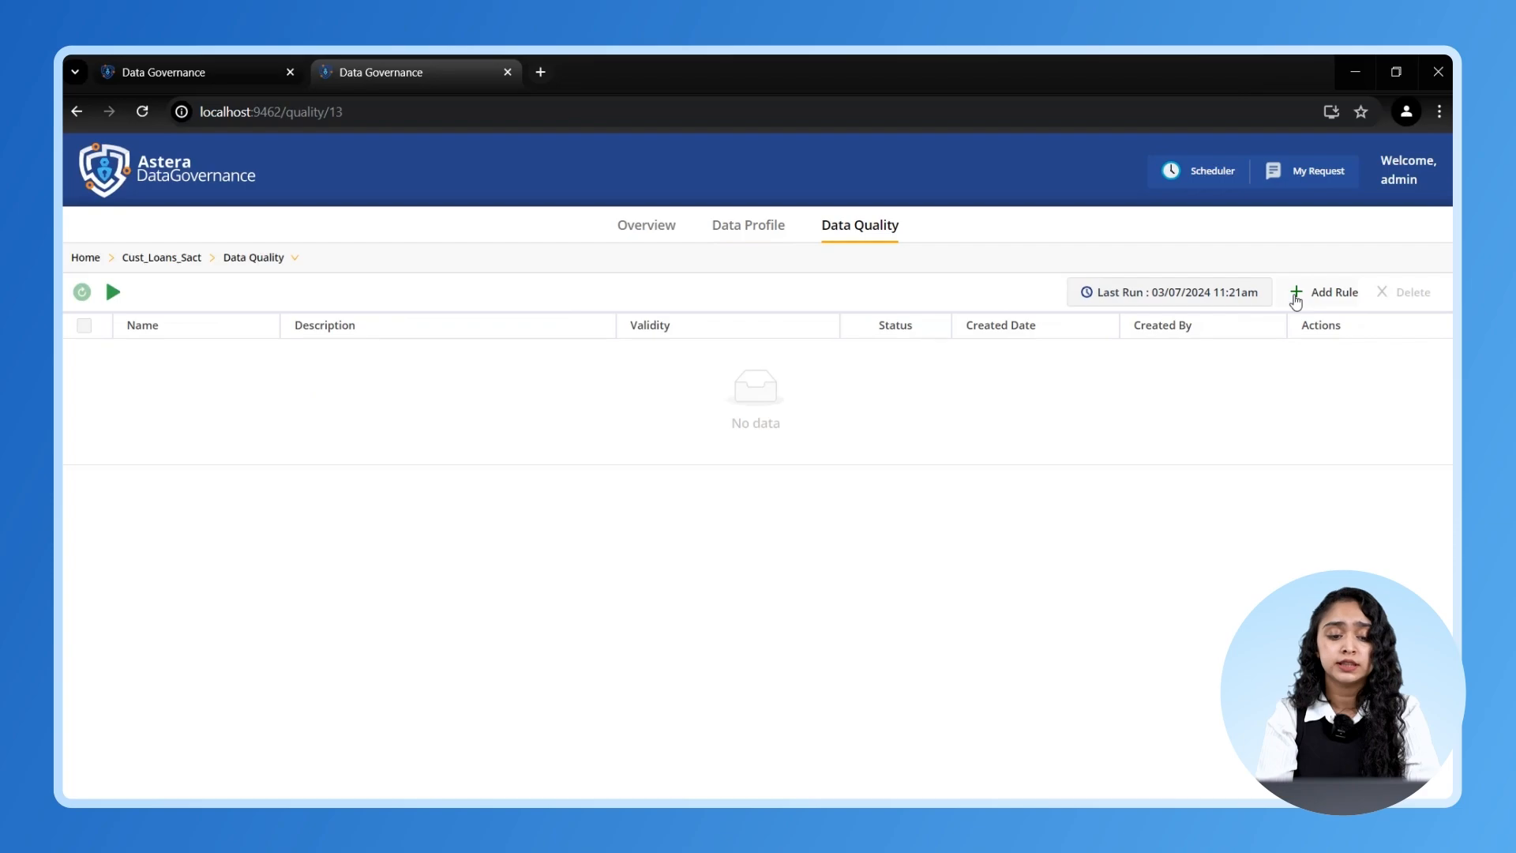
- Start a NullCHECK rule on LoanAmount described 'To check if the Loan Amount field is emp…'
{"action": "left_click", "coordinate": [1296, 293]}
{"action": "left_click", "coordinate": [259, 562]}
{"action": "type", "text": "NullCHECK"}
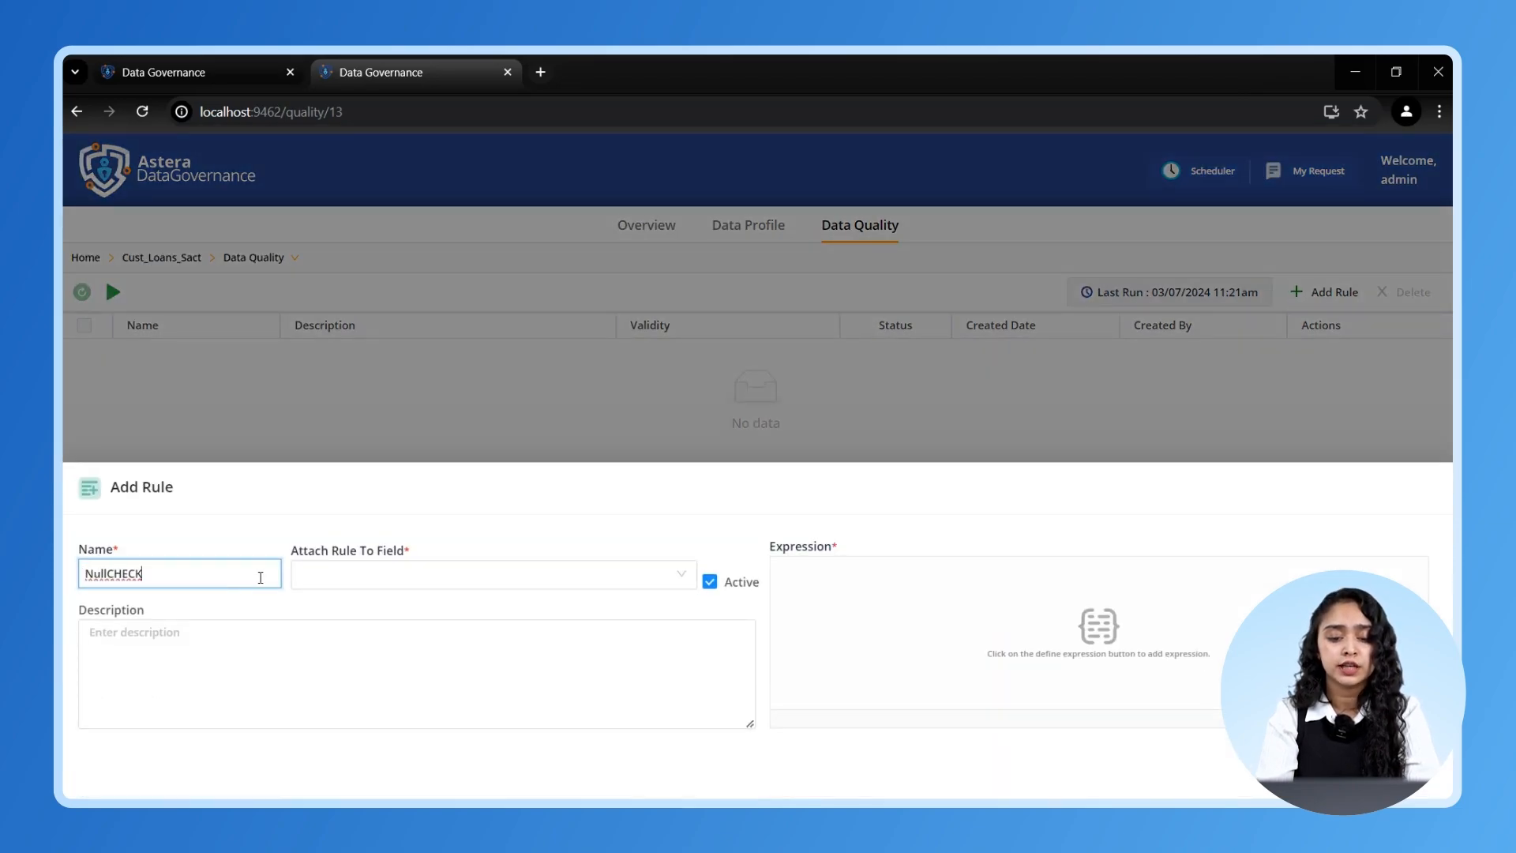
{"action": "left_click", "coordinate": [610, 582]}
{"action": "left_click", "coordinate": [382, 699]}
{"action": "left_click", "coordinate": [271, 641]}
{"action": "type", "text": "To check"}
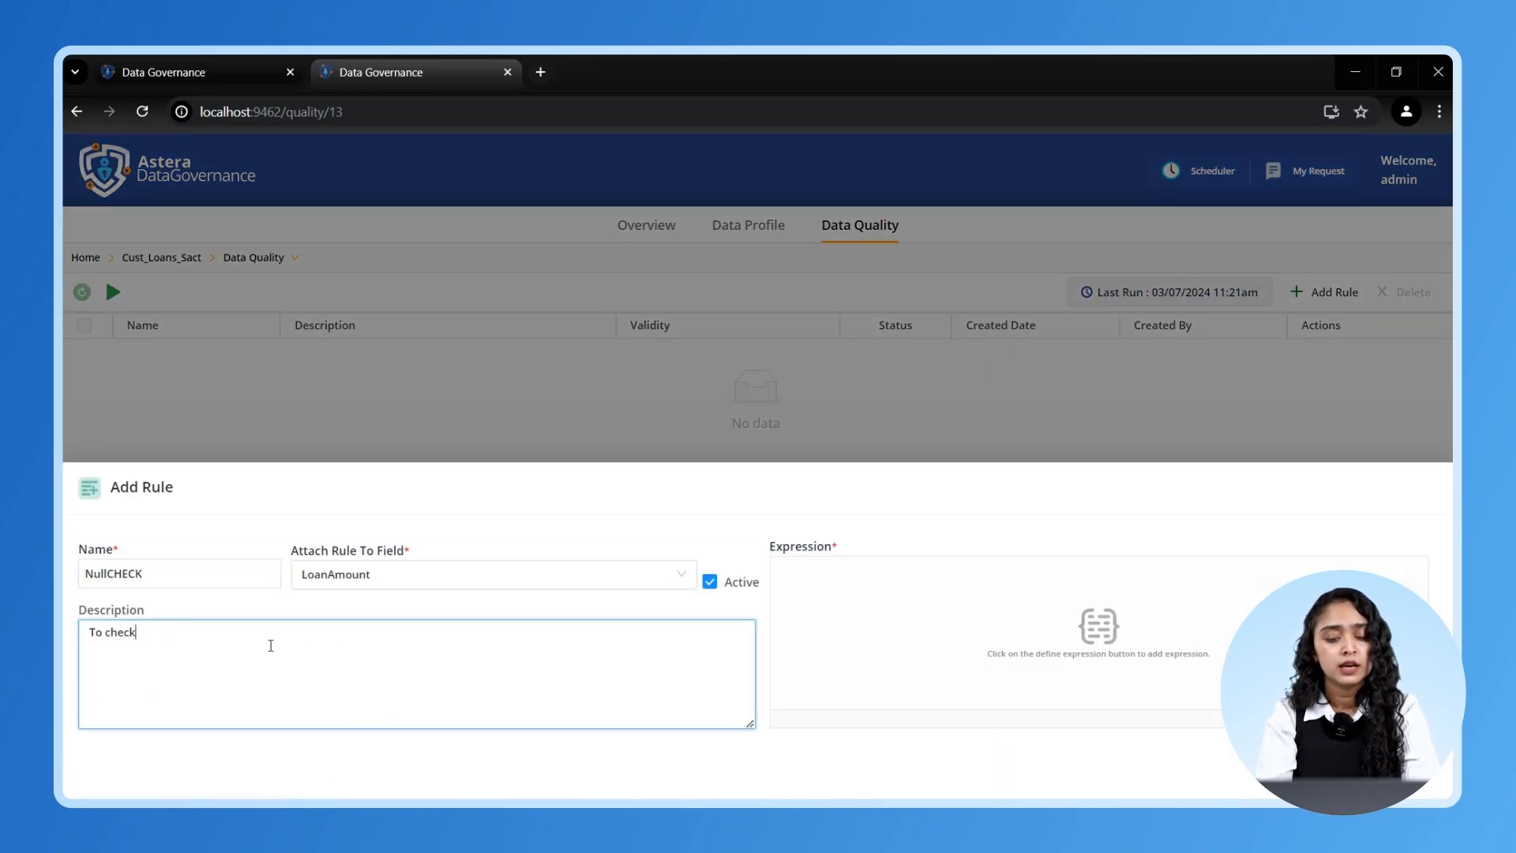
{"action": "type", "text": " if the Loan Amount field is empty."}
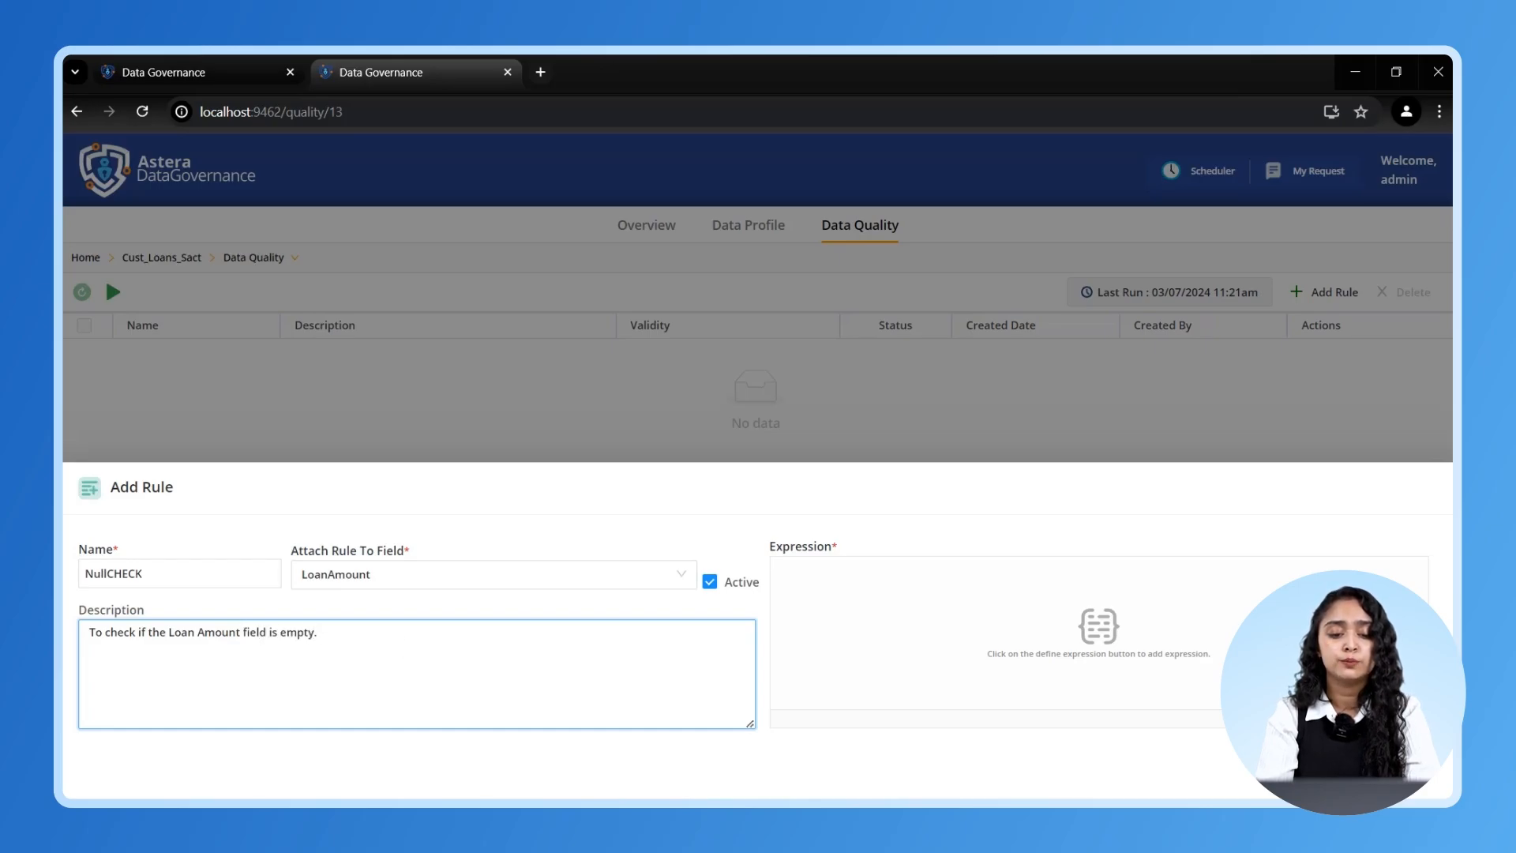
- Give the rule the expression IsNotNull(LoanAmount), save it, and run all quality rules
{"action": "left_click", "coordinate": [1370, 742]}
{"action": "left_click", "coordinate": [503, 330]}
{"action": "type", "text": "not"}
{"action": "double_click", "coordinate": [455, 369]}
{"action": "left_click", "coordinate": [788, 328]}
{"action": "key", "text": "BackSpace"}
{"action": "key", "text": "BackSpace"}
{"action": "key", "text": "BackSpace"}
{"action": "key", "text": "BackSpace"}
{"action": "key", "text": "BackSpace"}
{"action": "key", "text": "BackSpace"}
{"action": "key", "text": "BackSpace"}
{"action": "type", "text": "LoanAmount"}
{"action": "left_click", "coordinate": [1082, 487]}
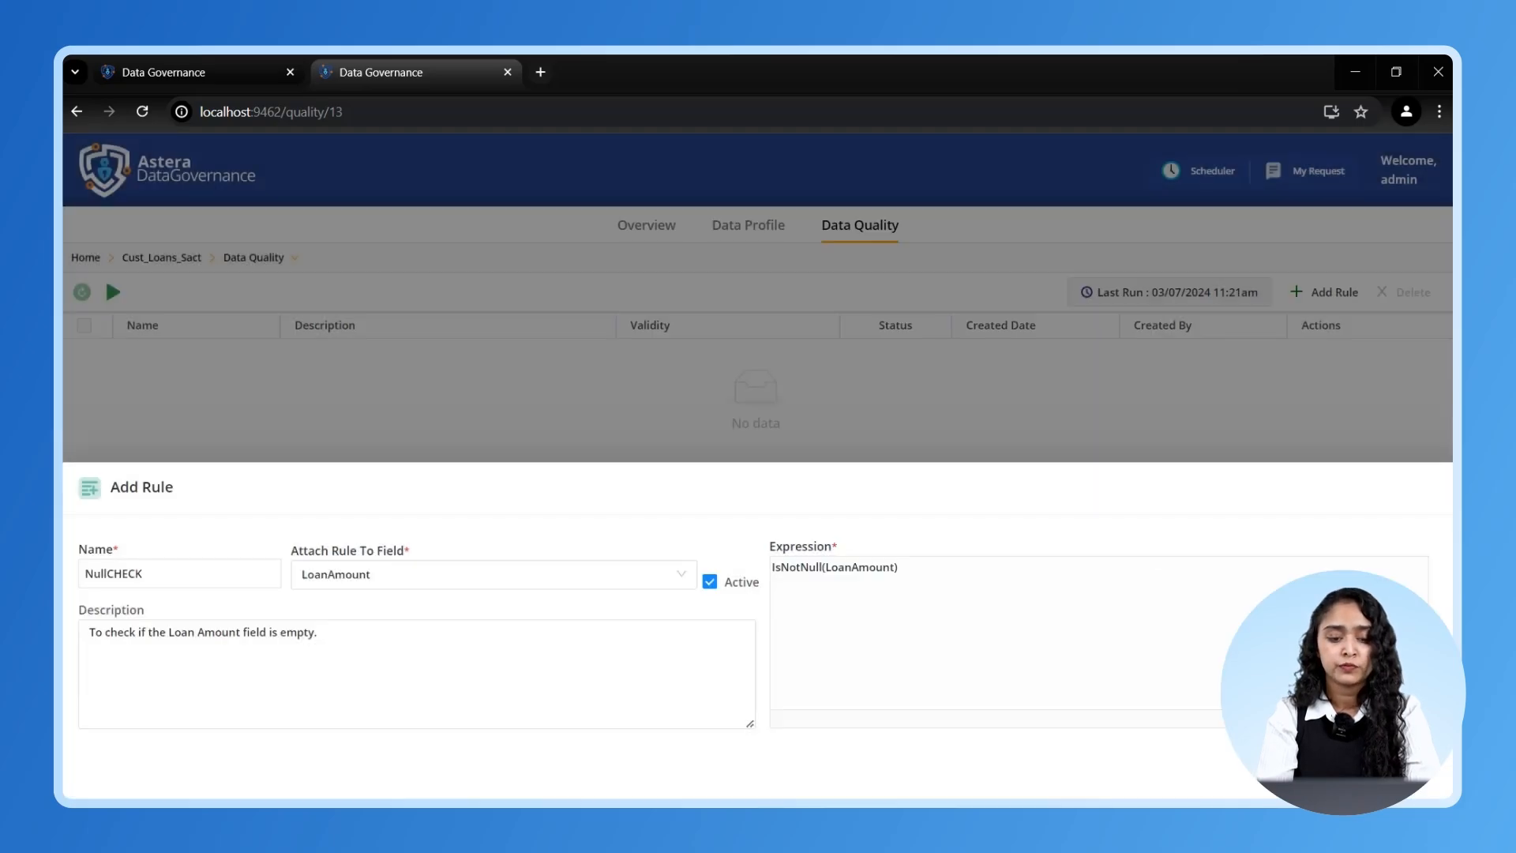
{"action": "left_click", "coordinate": [1402, 769]}
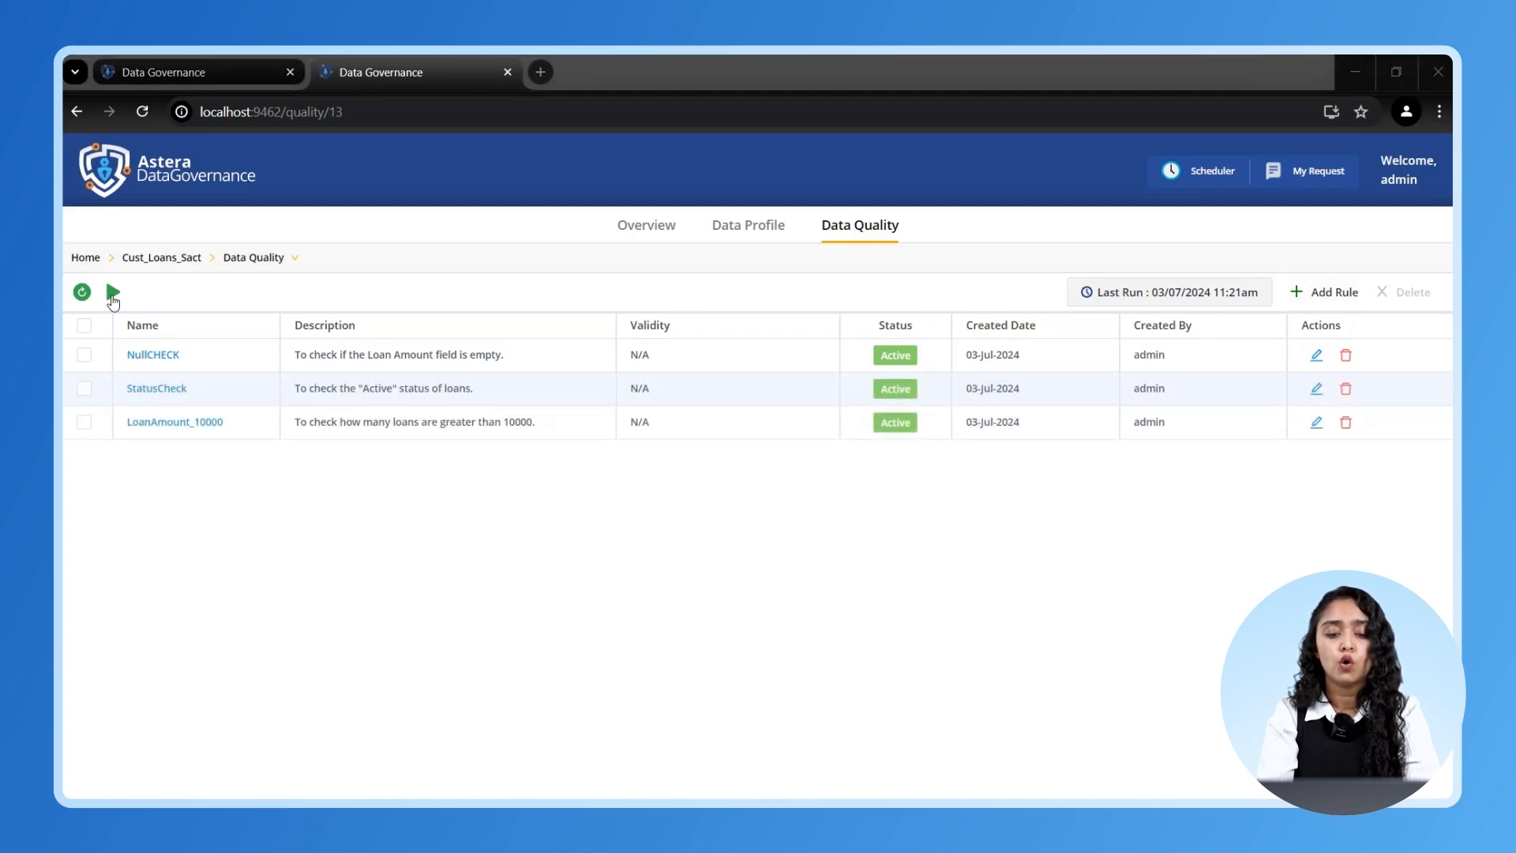
{"action": "left_click", "coordinate": [113, 292]}
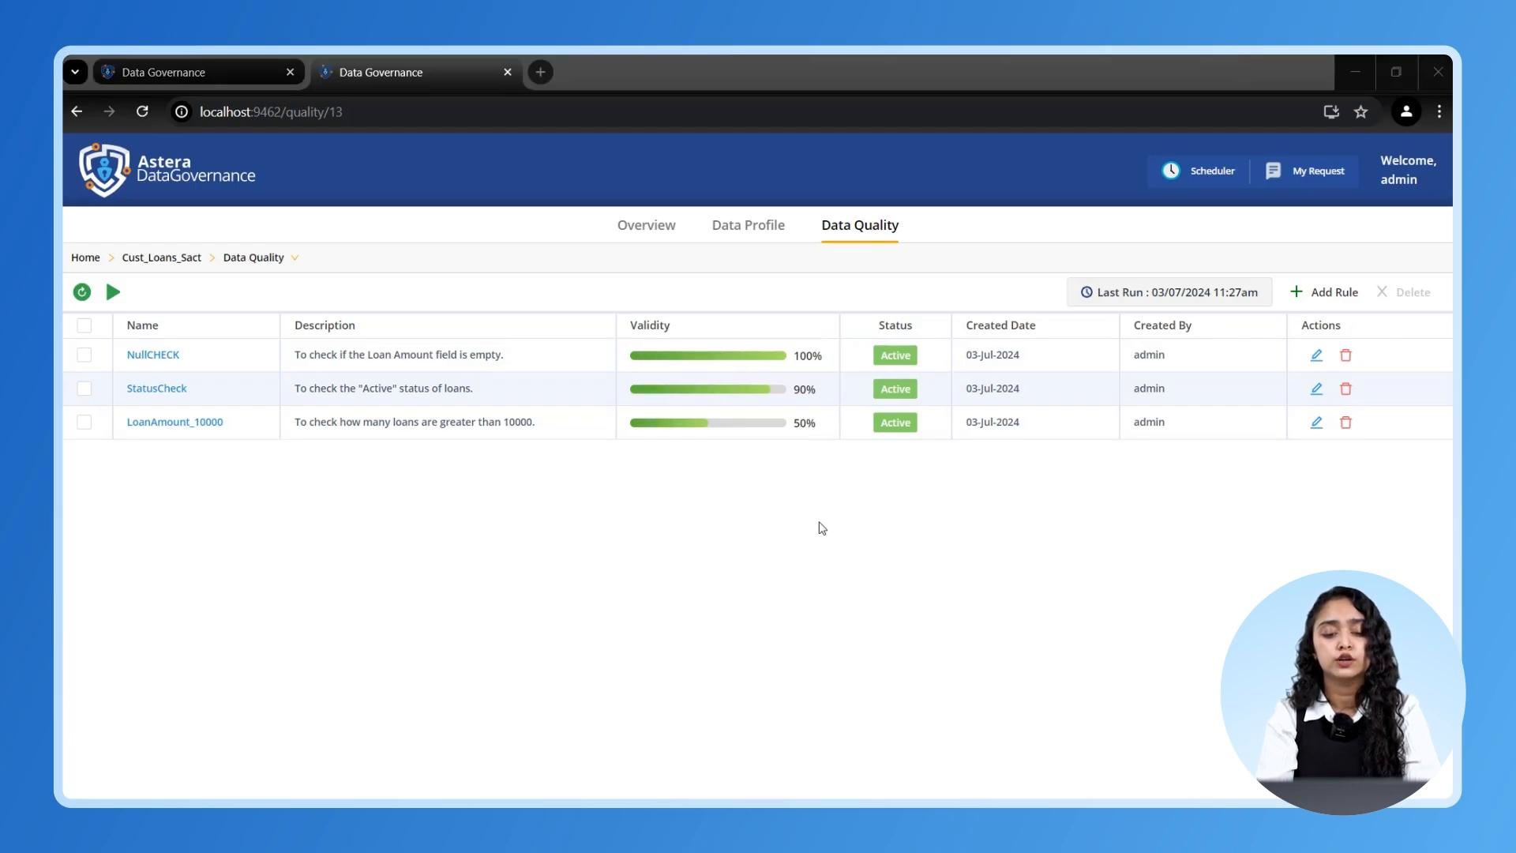
{"action": "left_click", "coordinate": [1206, 174]}
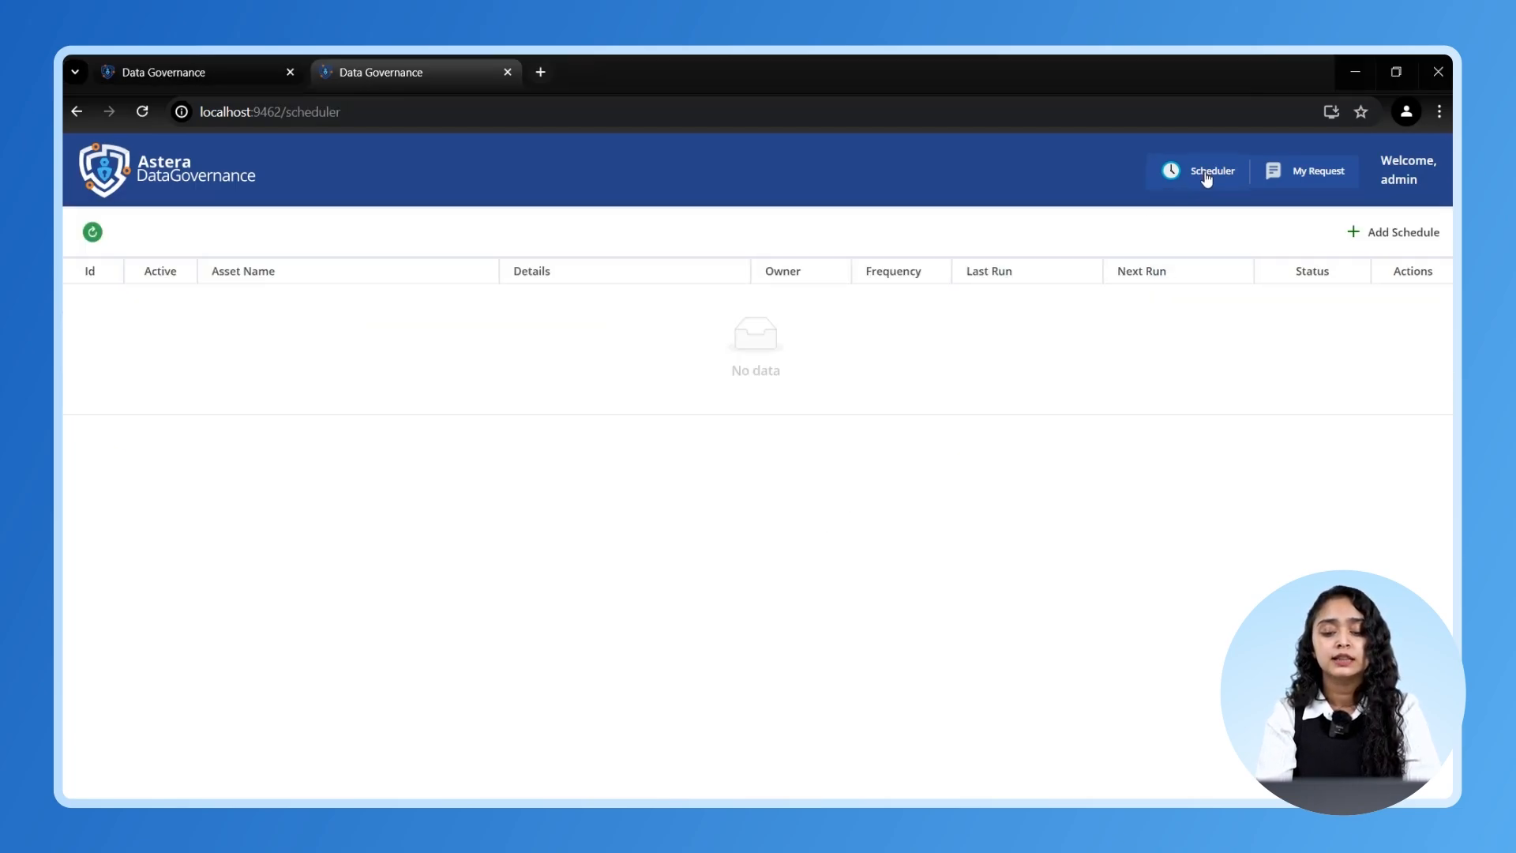
- Schedule Cust_Loans_Sact on server ASTLAP209:9262 to run weekly on Monday
{"action": "left_click", "coordinate": [1387, 234]}
{"action": "left_click", "coordinate": [1307, 244]}
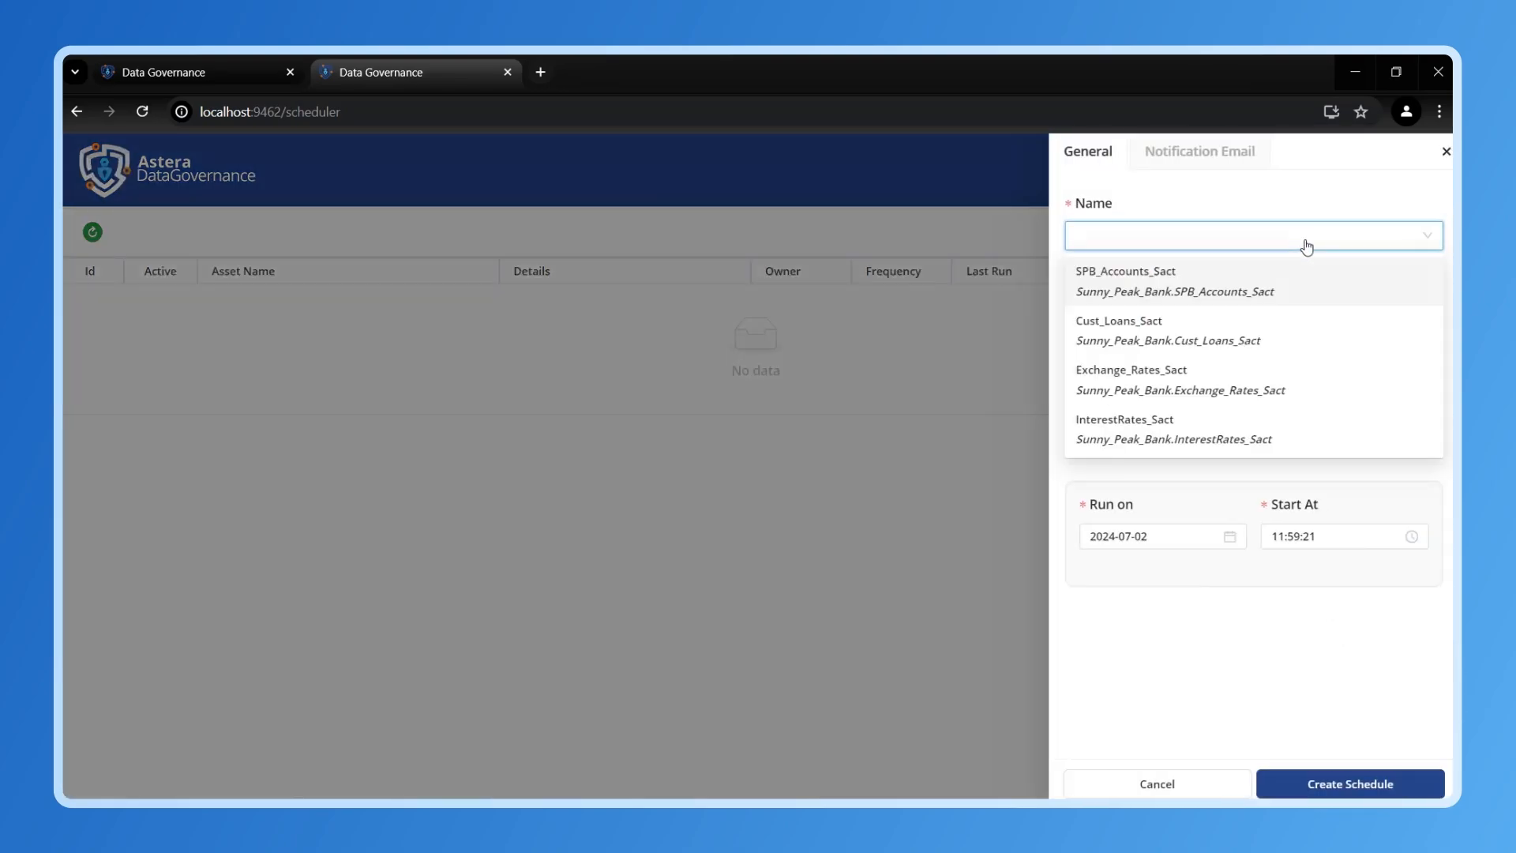
{"action": "left_click", "coordinate": [1305, 337]}
{"action": "left_click", "coordinate": [1305, 320]}
{"action": "left_click", "coordinate": [1306, 354]}
{"action": "left_click", "coordinate": [1287, 443]}
{"action": "left_click", "coordinate": [1252, 567]}
{"action": "left_click", "coordinate": [1243, 643]}
- Enable email notifications to the recipient's e-mail address and create the schedule
{"action": "left_click", "coordinate": [1211, 162]}
{"action": "left_click", "coordinate": [1076, 198]}
{"action": "left_click", "coordinate": [1082, 551]}
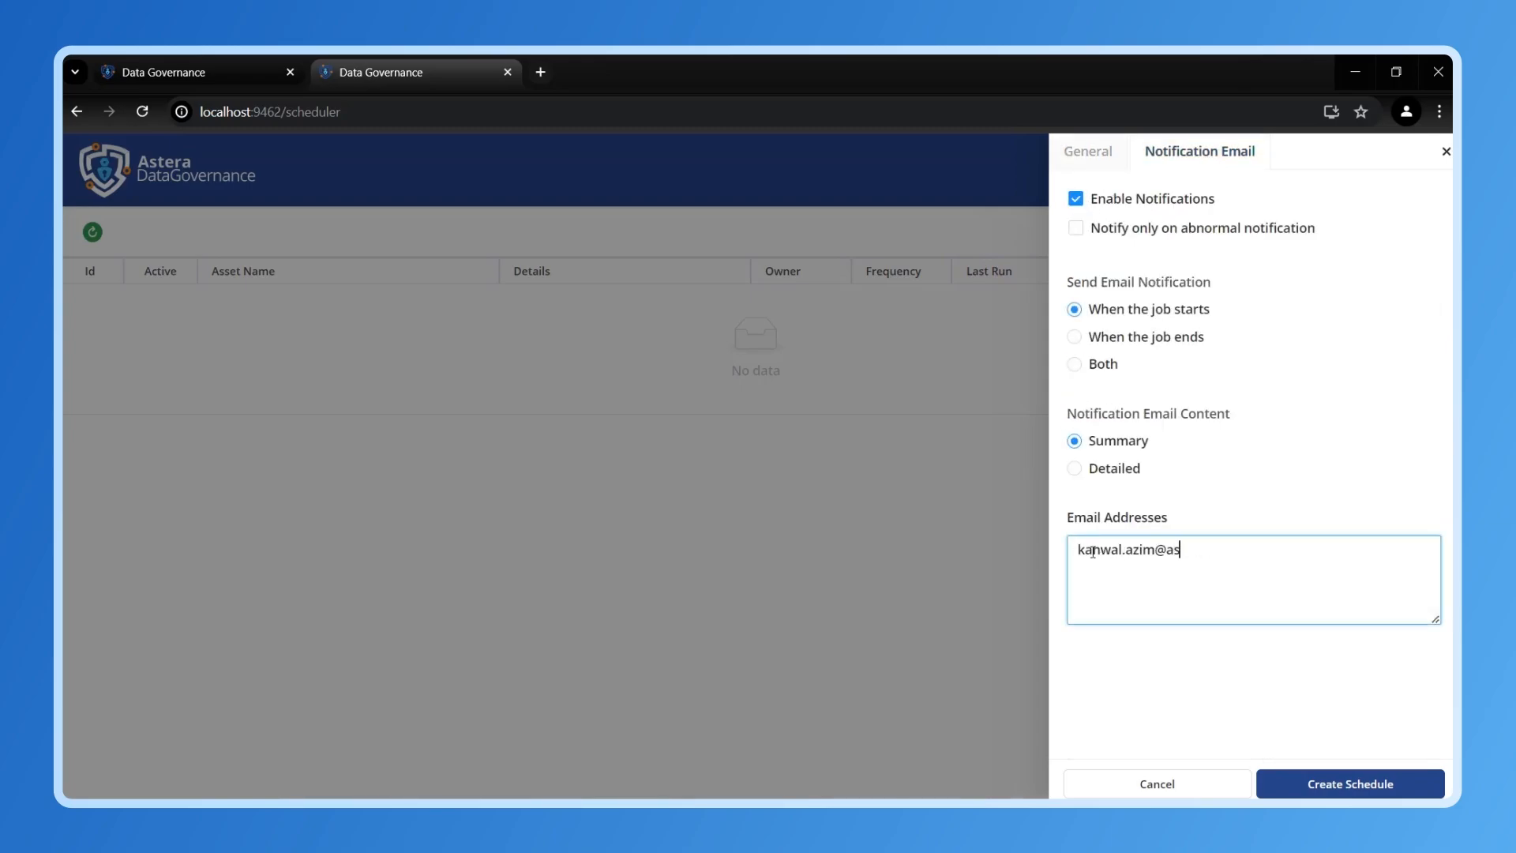
{"action": "left_click", "coordinate": [1292, 784]}
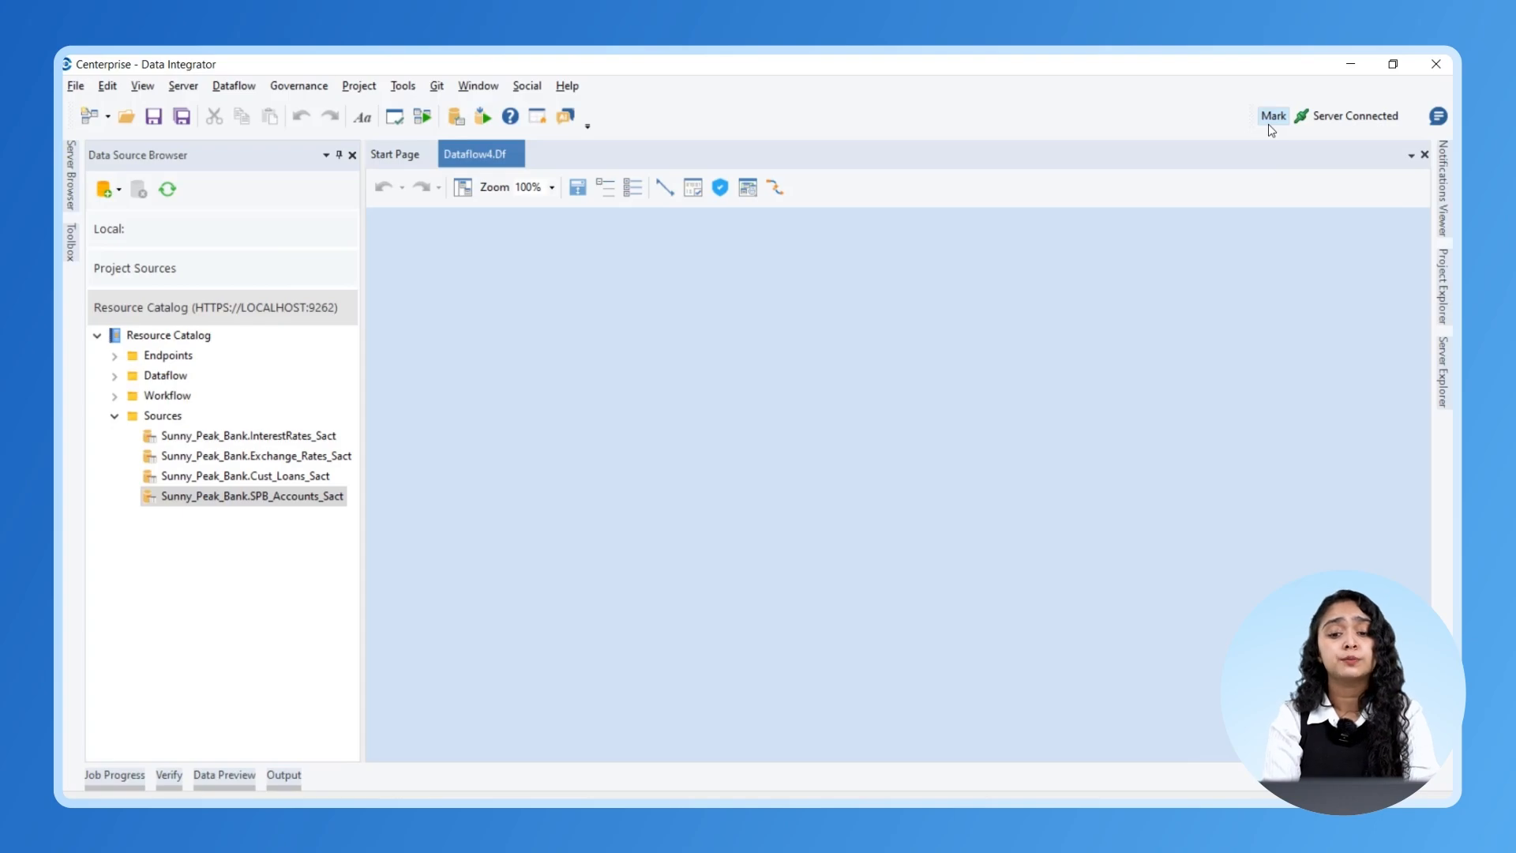
- Try adding SPB_Accounts_Sact to the dataflow, dismiss the access-denied error, and request access
{"action": "left_click", "coordinate": [1269, 125]}
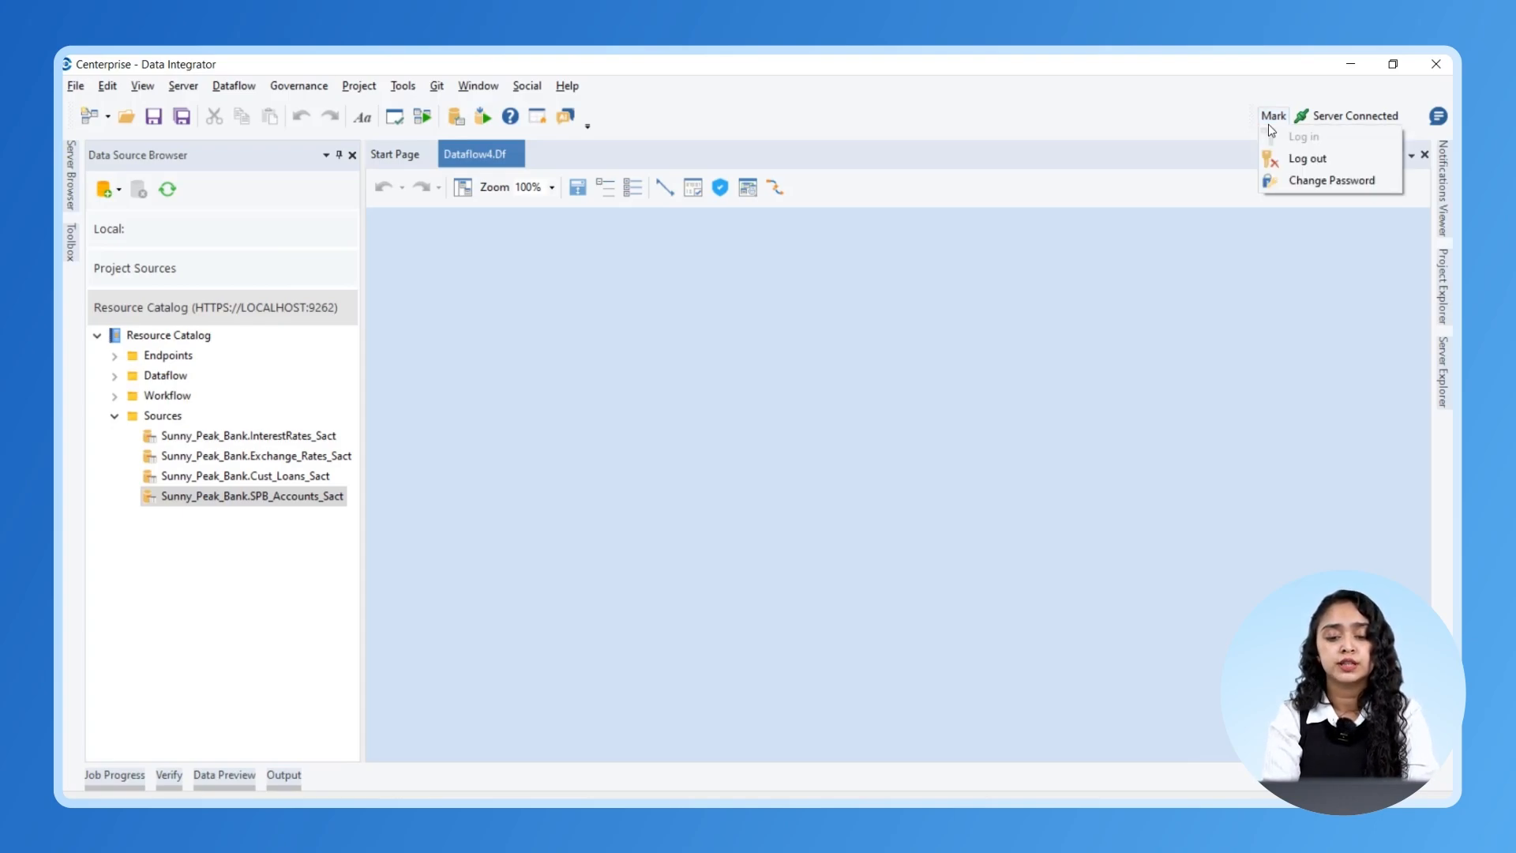
{"action": "left_click_drag", "start_coordinate": [248, 502], "coordinate": [588, 419]}
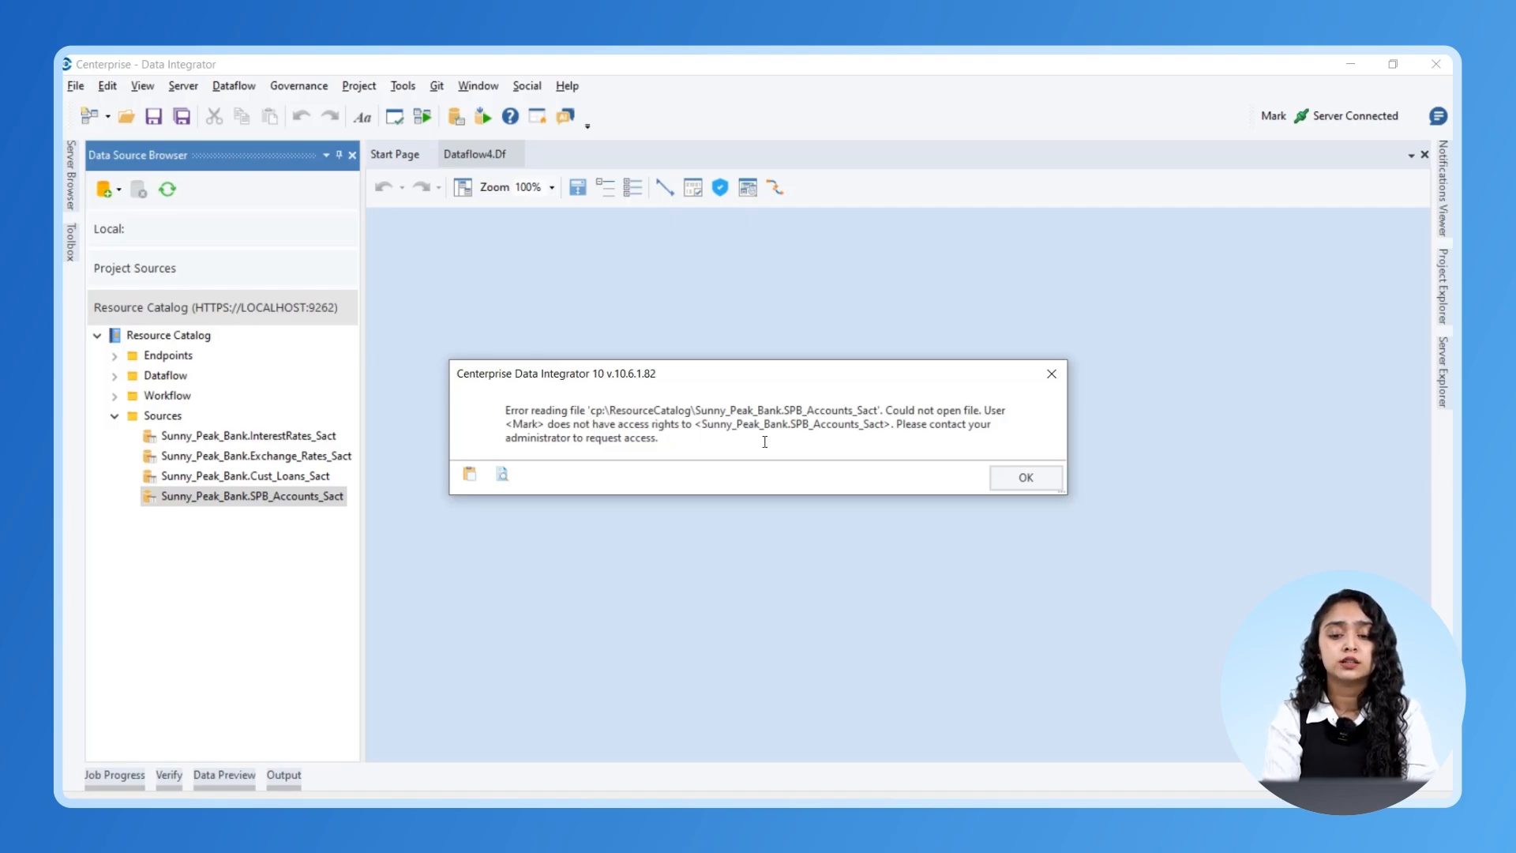
{"action": "left_click", "coordinate": [1026, 480]}
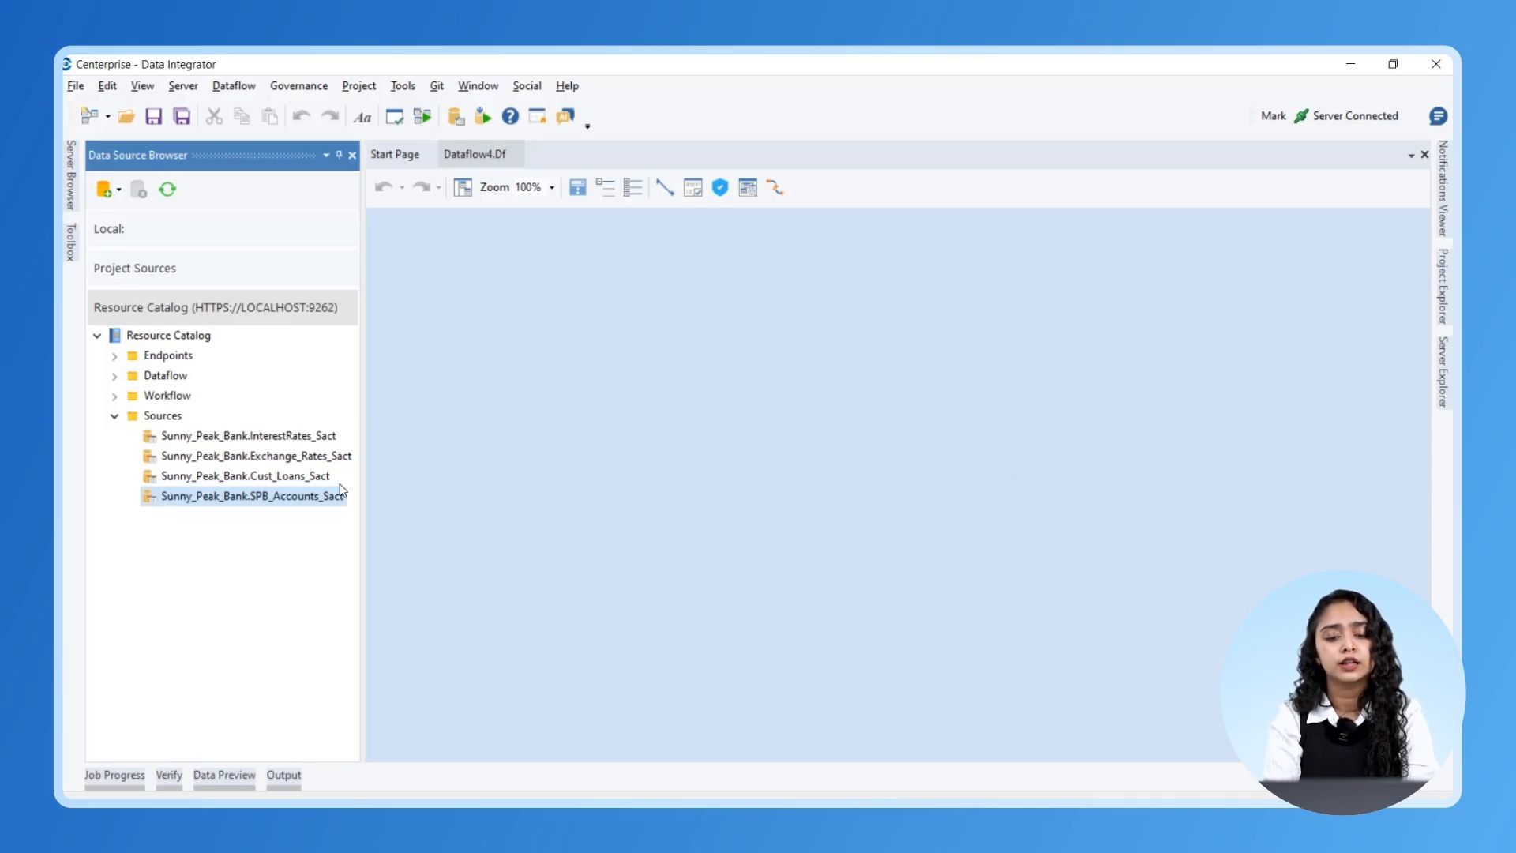
{"action": "right_click", "coordinate": [294, 497]}
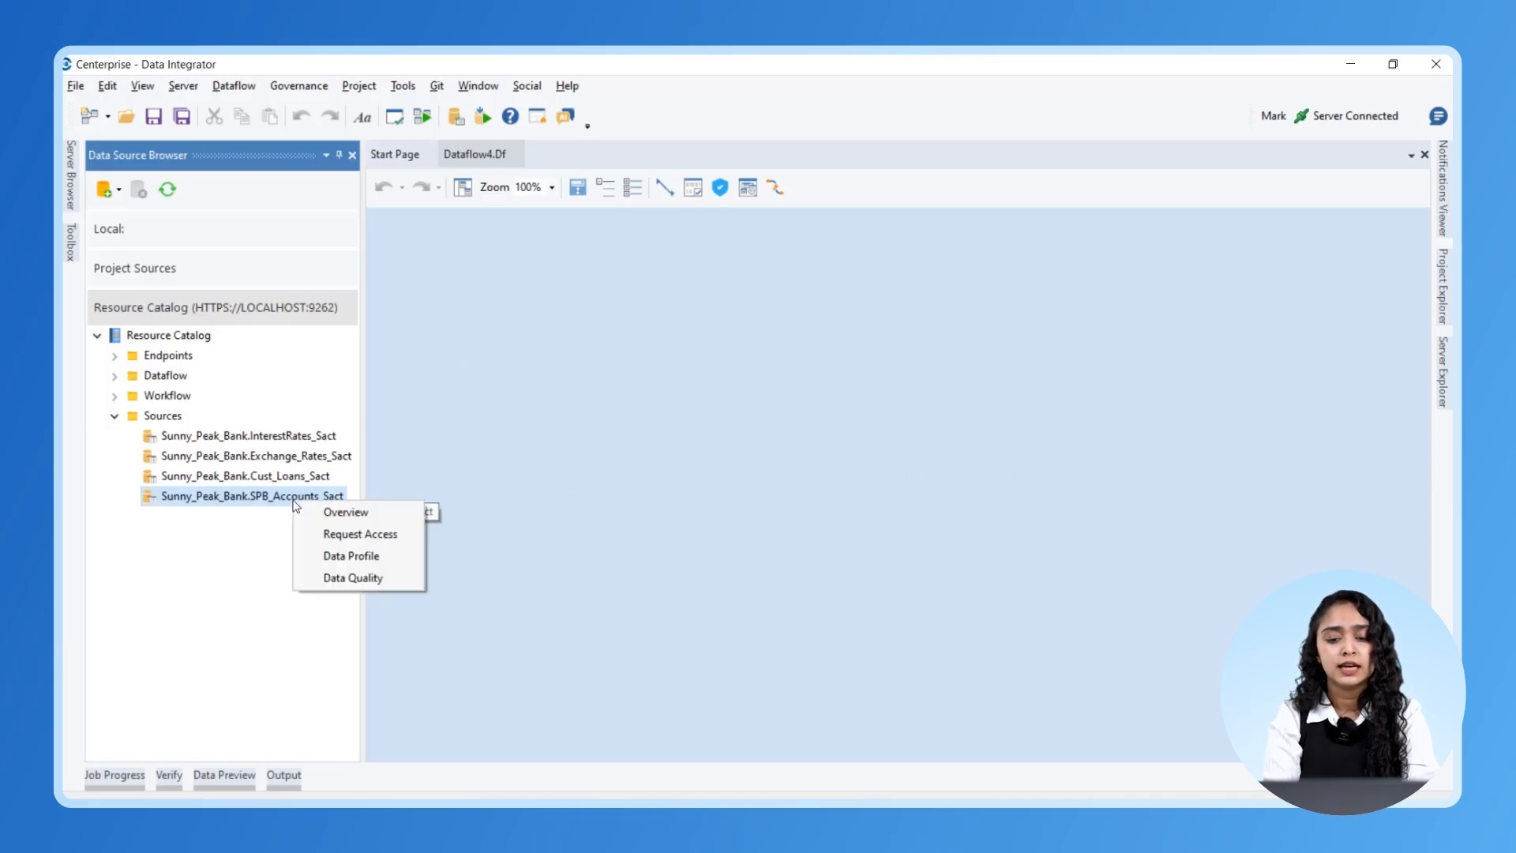
{"action": "left_click", "coordinate": [341, 533]}
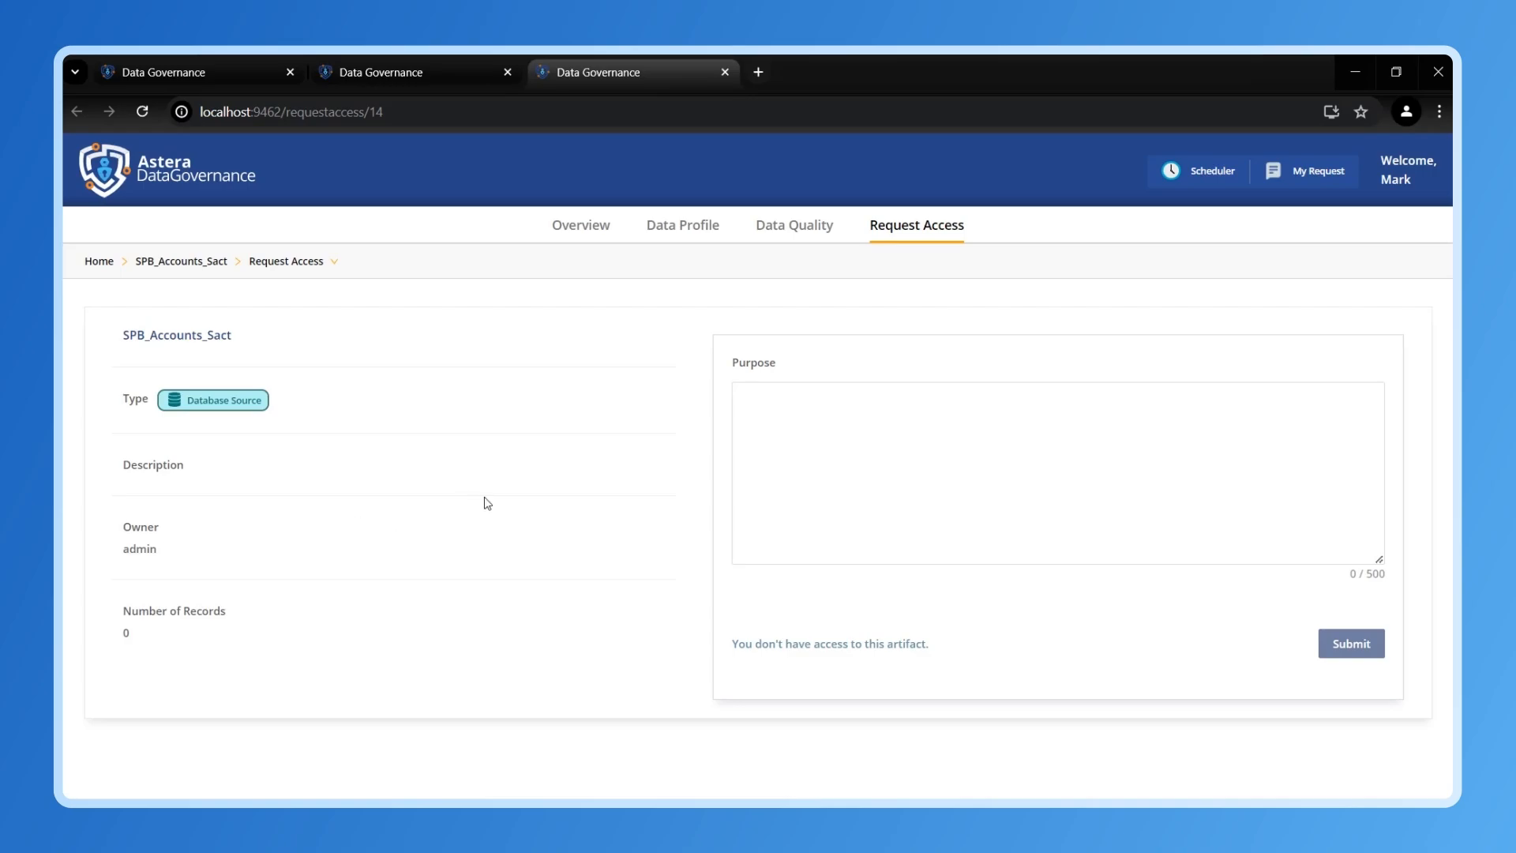
- Submit the SPB_Accounts_Sact access request with the purpose 'For analysis reports'
{"action": "left_click", "coordinate": [835, 421]}
{"action": "type", "text": "For analysis reports."}
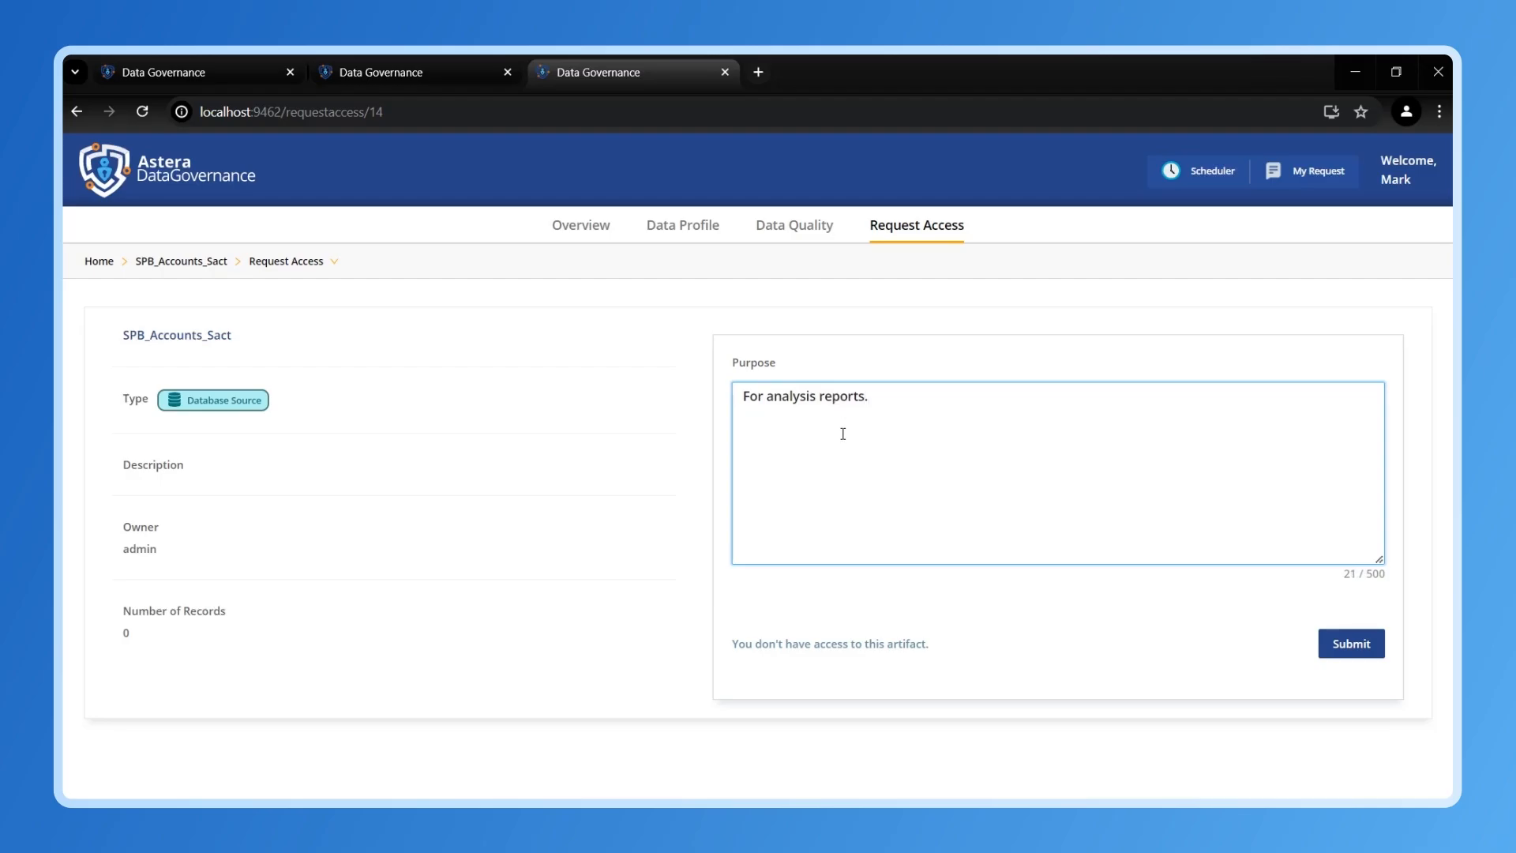
{"action": "left_click", "coordinate": [1350, 643]}
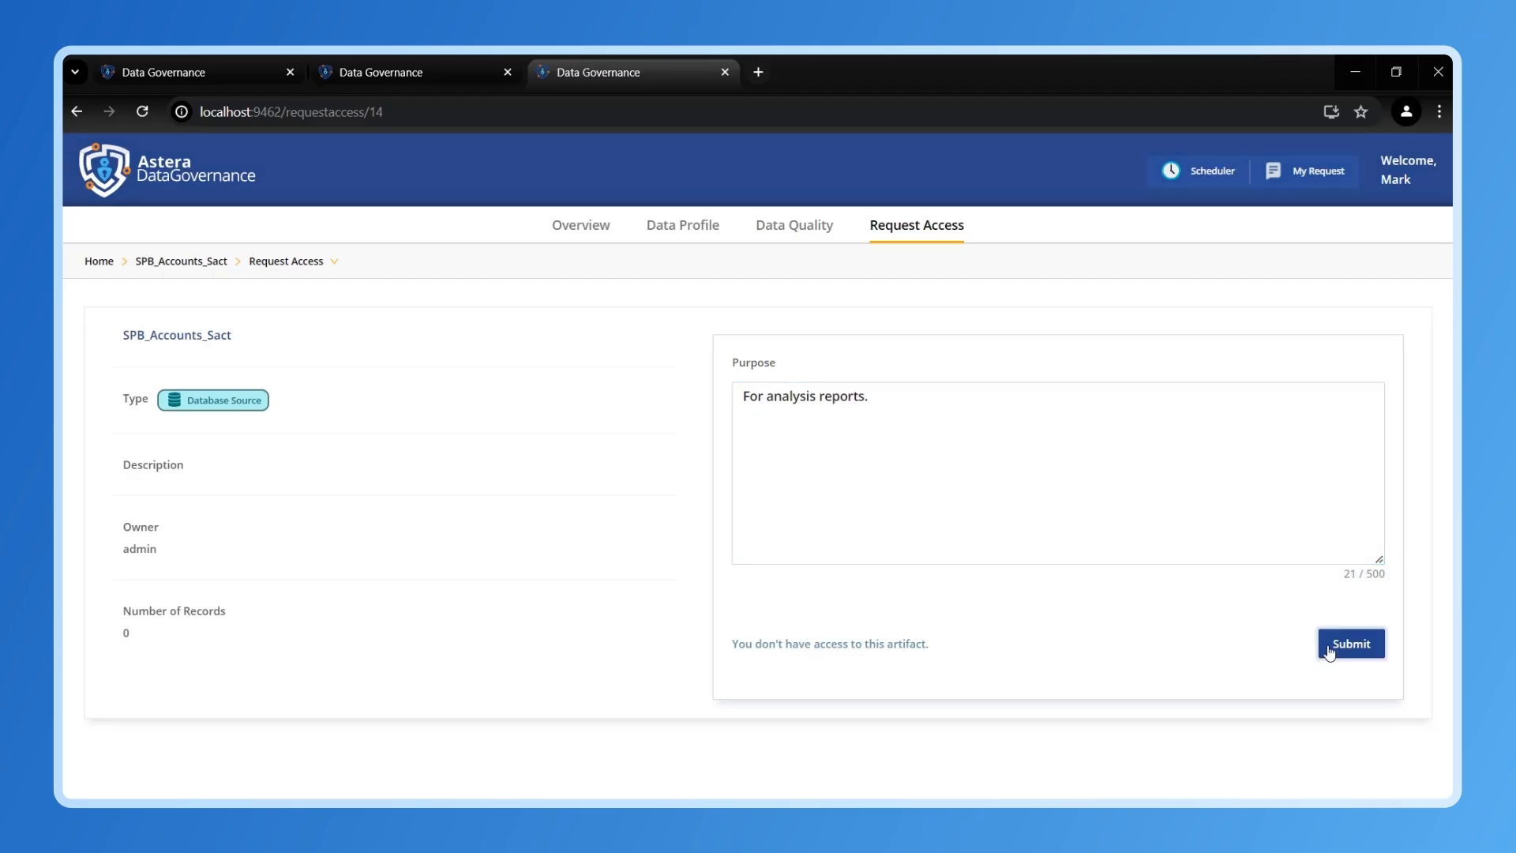
- Approve the SPB_Accounts_Sact request until 2024-07-05, then place that source and map all its fields into the Filter
{"action": "left_click", "coordinate": [1001, 588]}
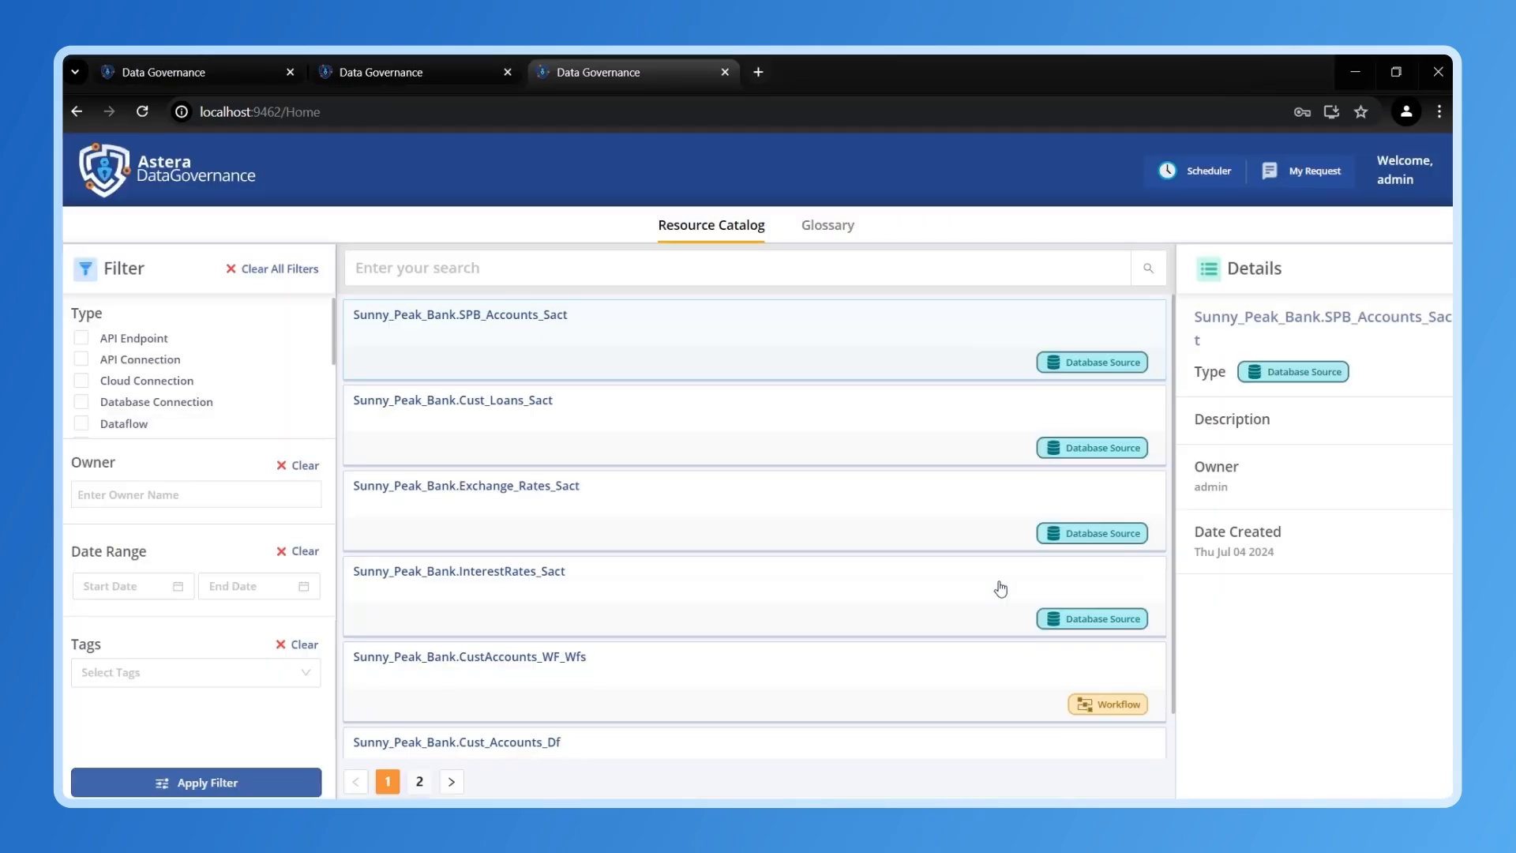
{"action": "left_click", "coordinate": [1313, 181]}
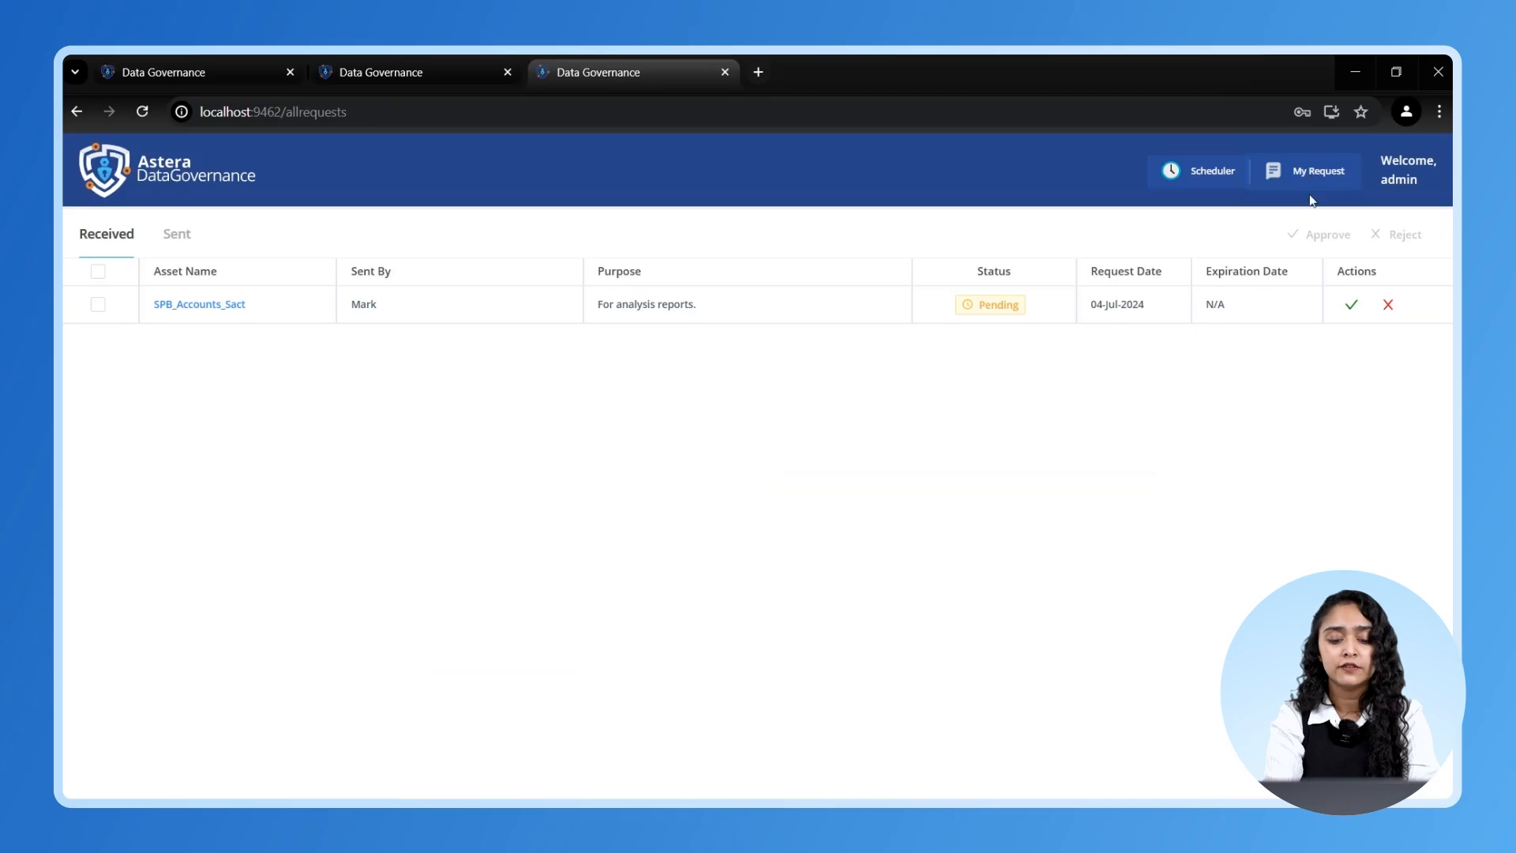
{"action": "left_click", "coordinate": [1351, 305]}
{"action": "left_click", "coordinate": [638, 510]}
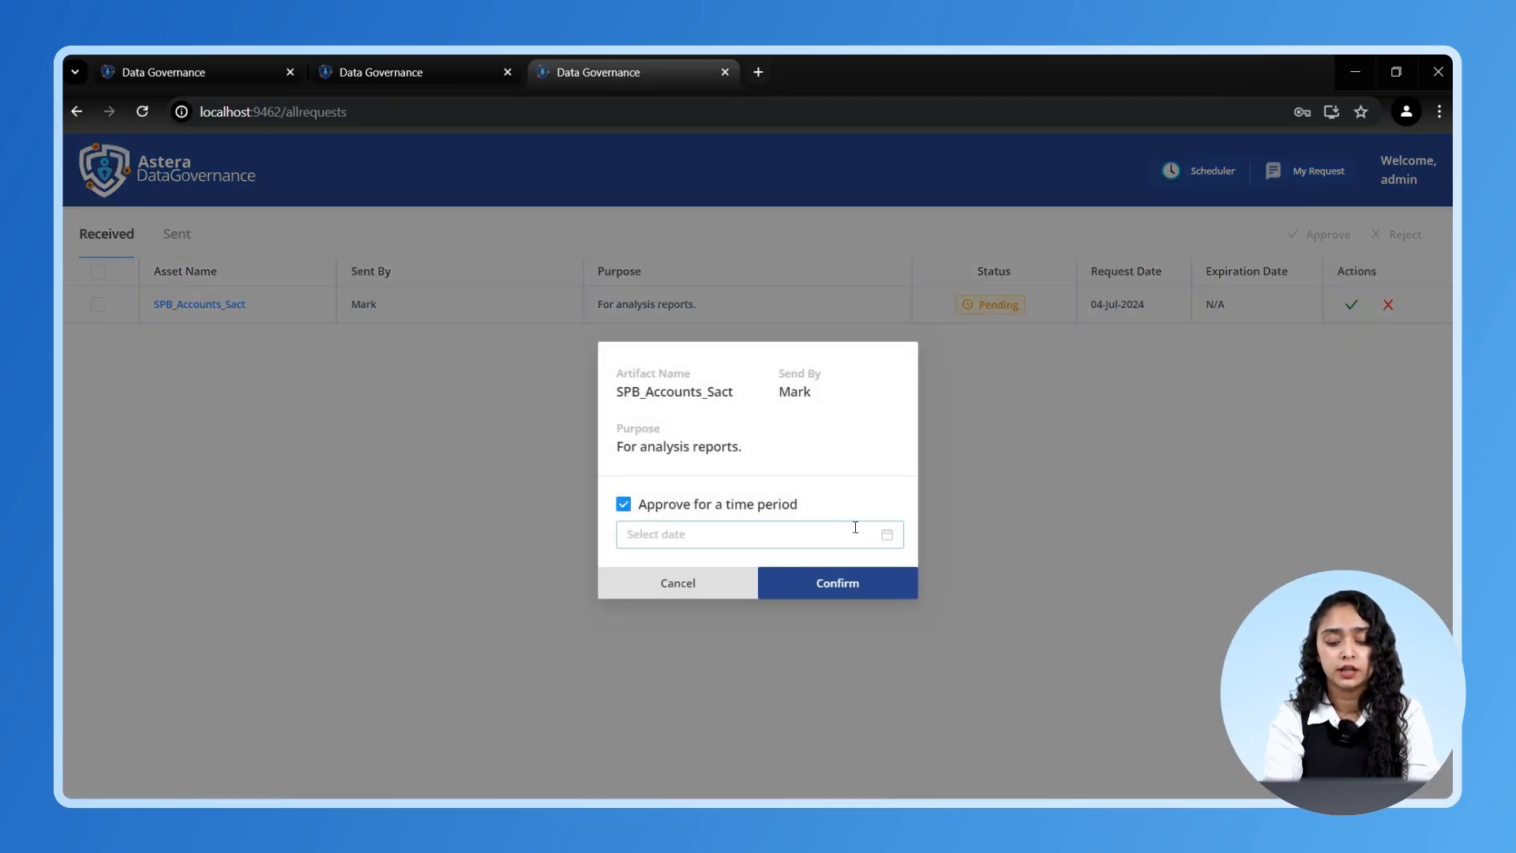
{"action": "left_click", "coordinate": [853, 529]}
{"action": "left_click", "coordinate": [805, 323]}
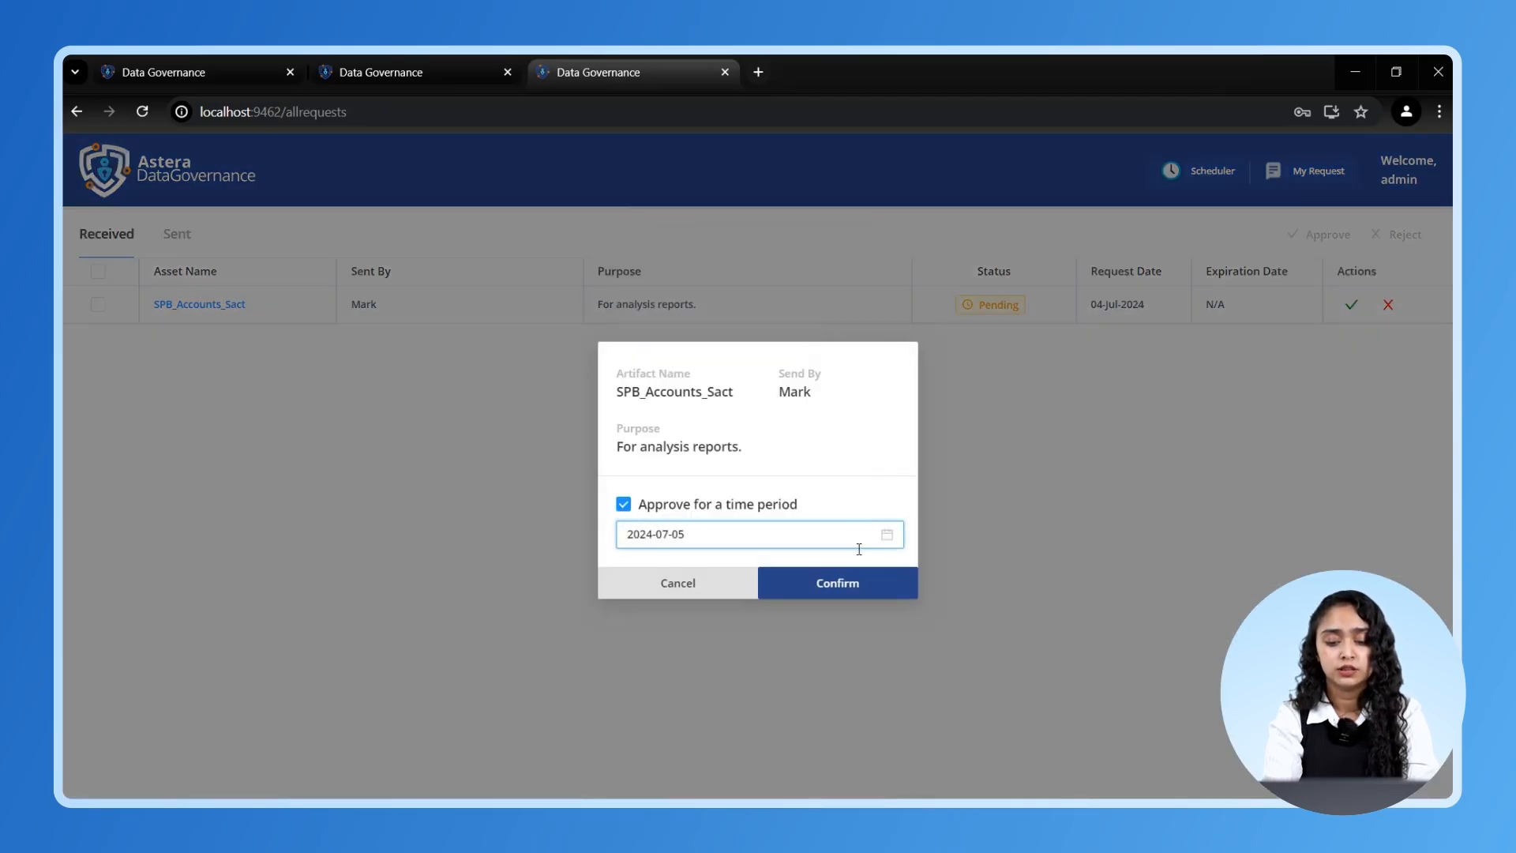
{"action": "left_click", "coordinate": [858, 599]}
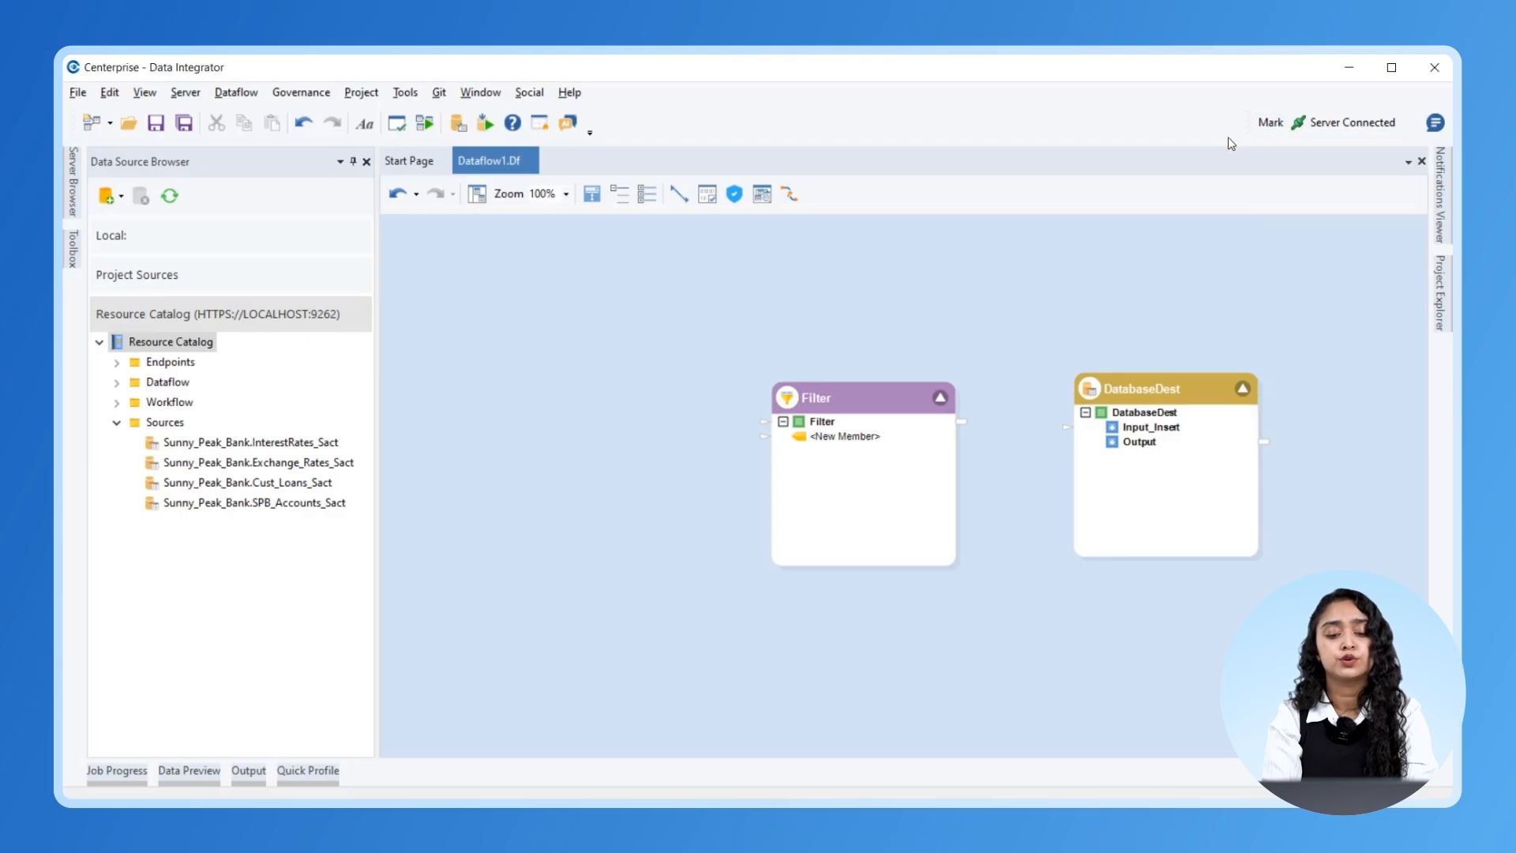
{"action": "left_click_drag", "start_coordinate": [224, 506], "coordinate": [479, 411]}
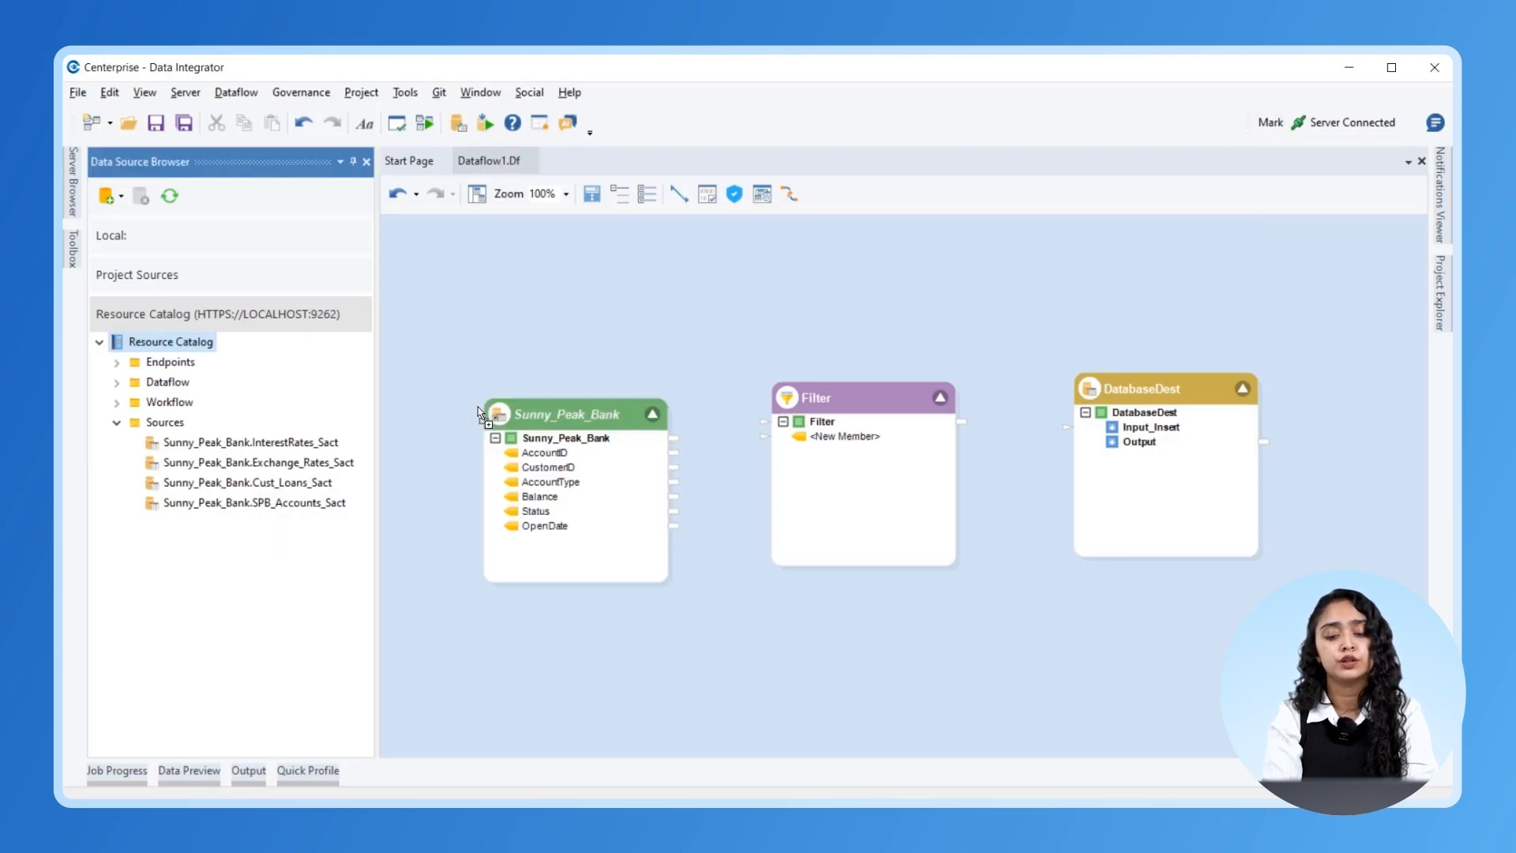
{"action": "left_click_drag", "start_coordinate": [566, 437], "coordinate": [821, 436]}
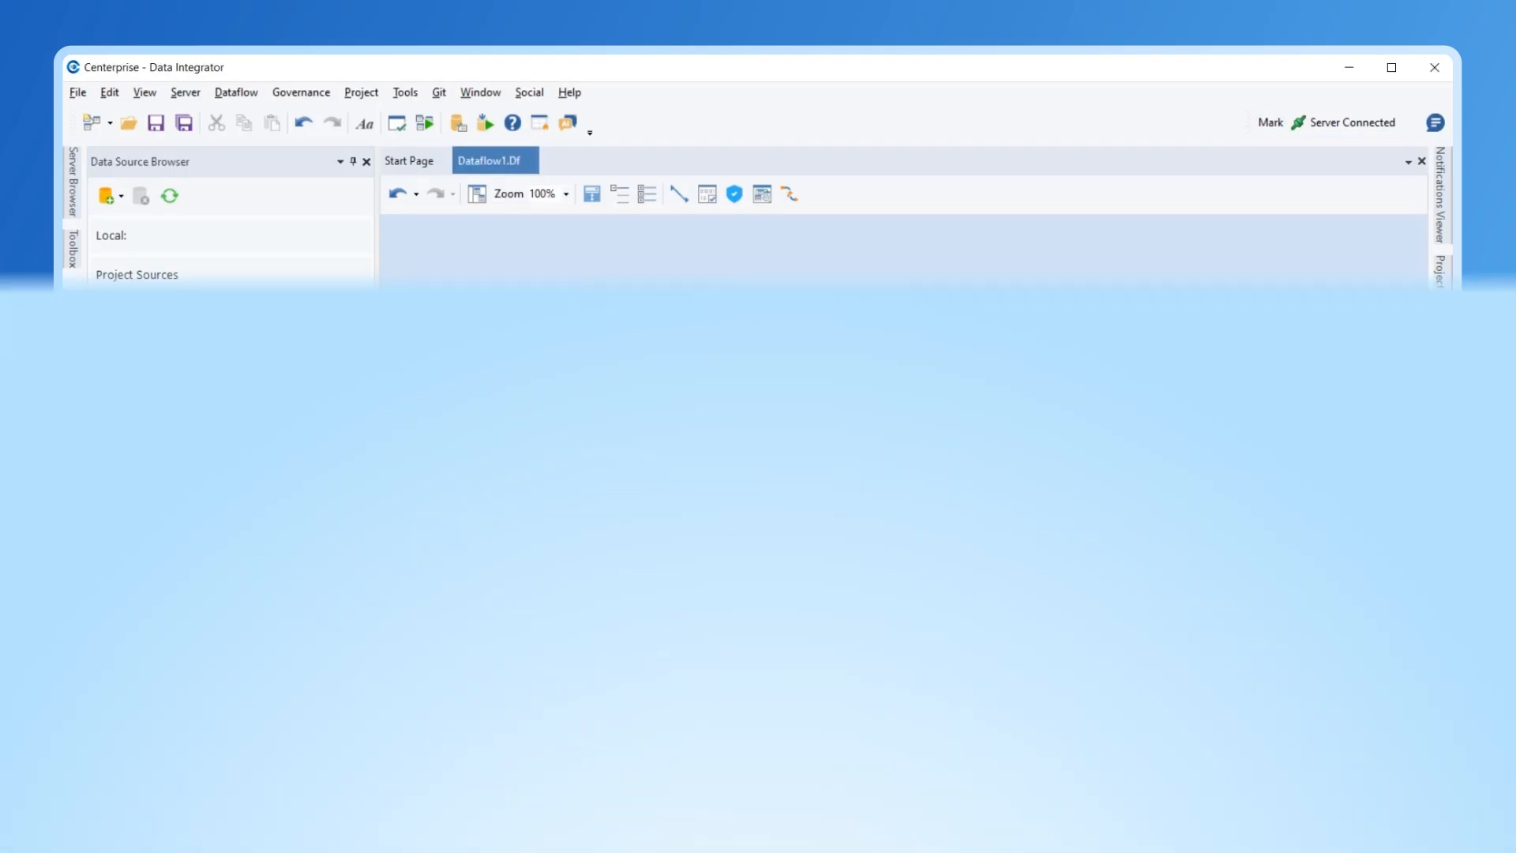